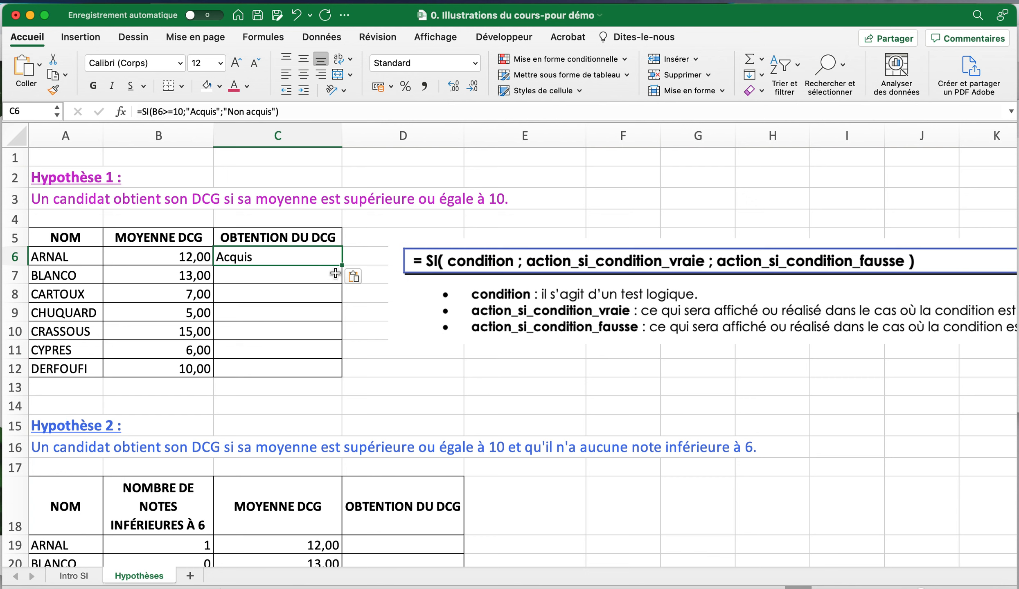
Copy the SI formula in C6 down through C12 to fill the Hypothèse 1 results
left_click(354, 344)
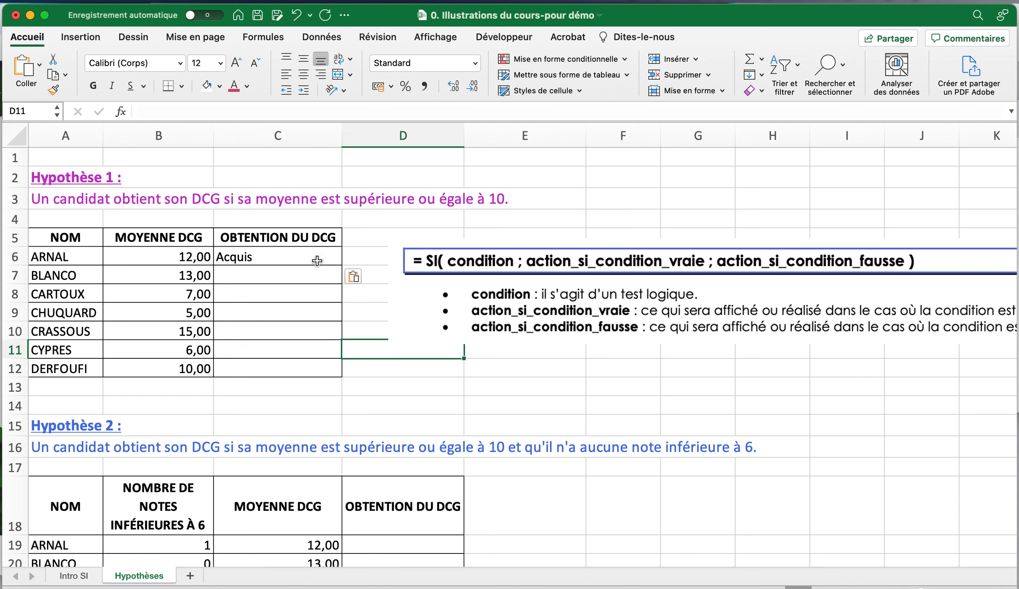
left_click(319, 257)
left_click_drag(342, 266, 343, 379)
left_click(406, 427)
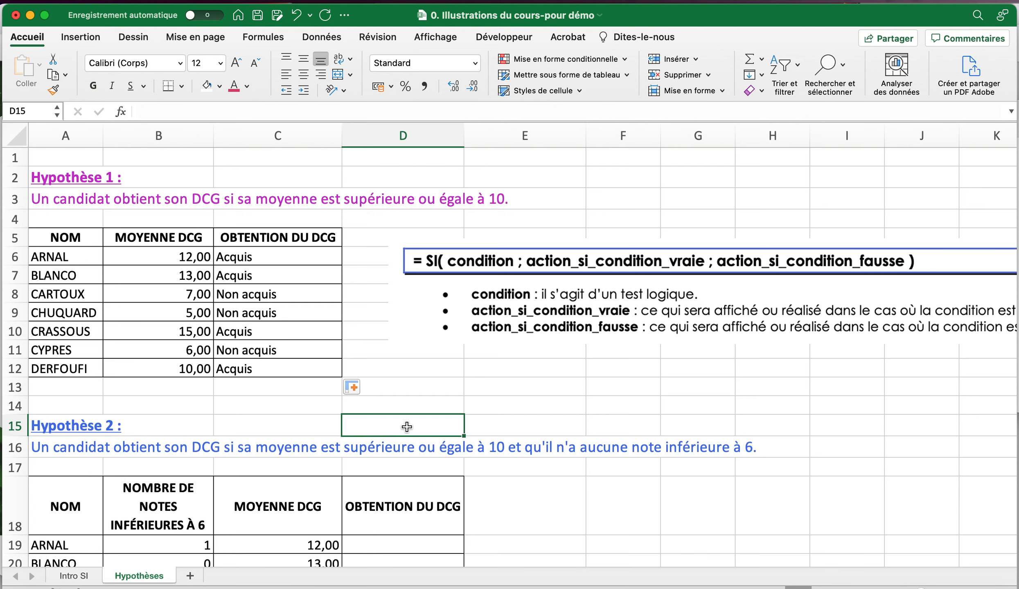
Start an SI formula in D19 of the Hypothèse 2 table with the condition B19>0
scroll(406, 427, "down", 10)
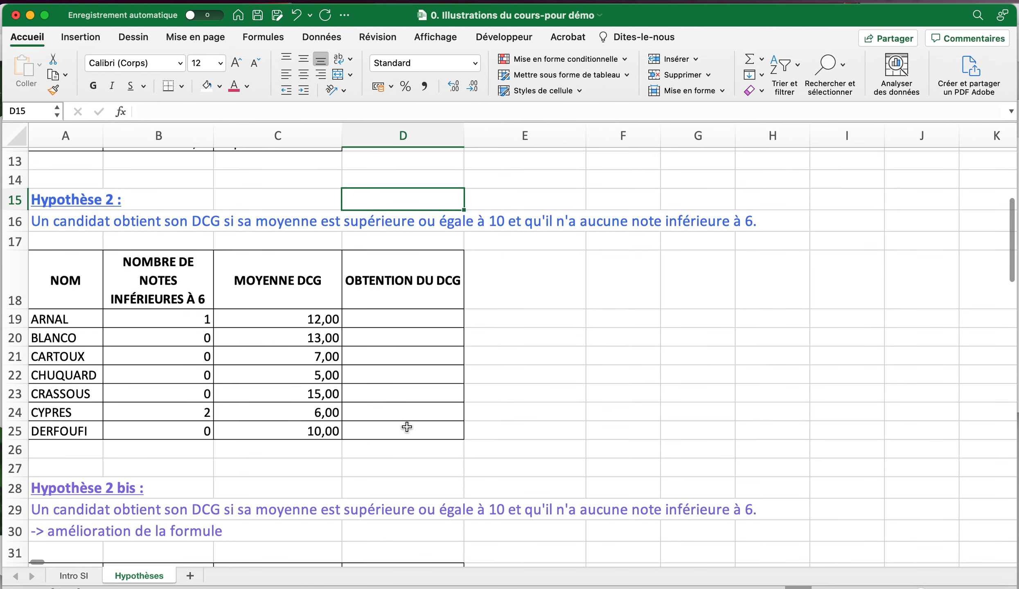
scroll(406, 427, "down", 1)
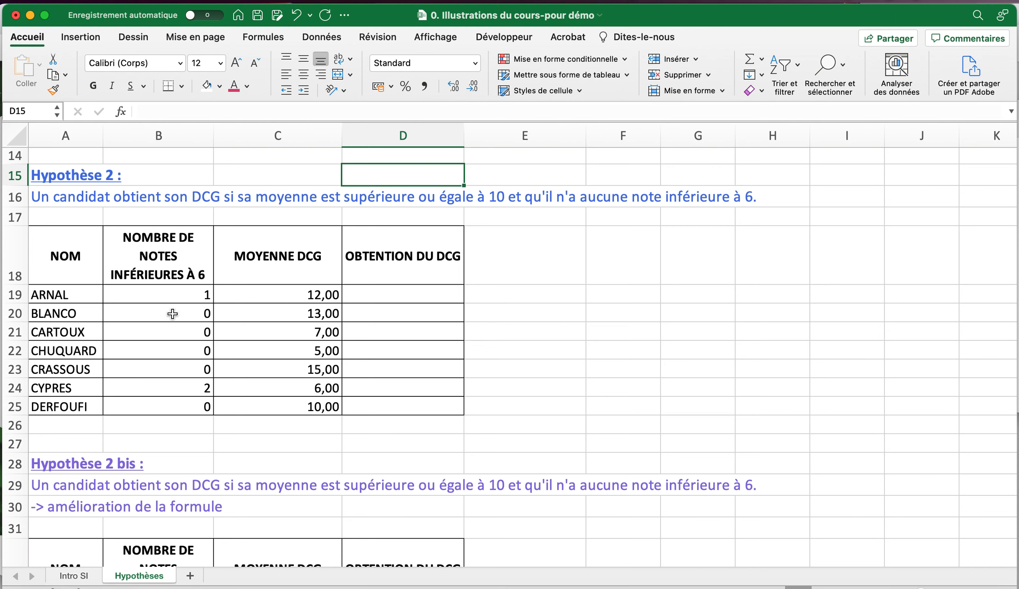
left_click(187, 298)
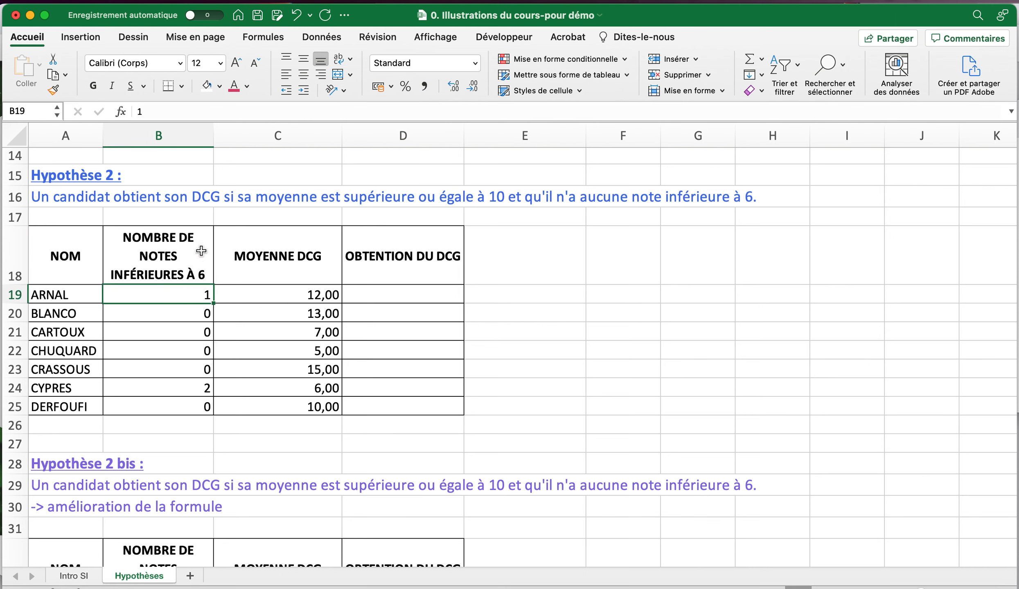
left_click(389, 297)
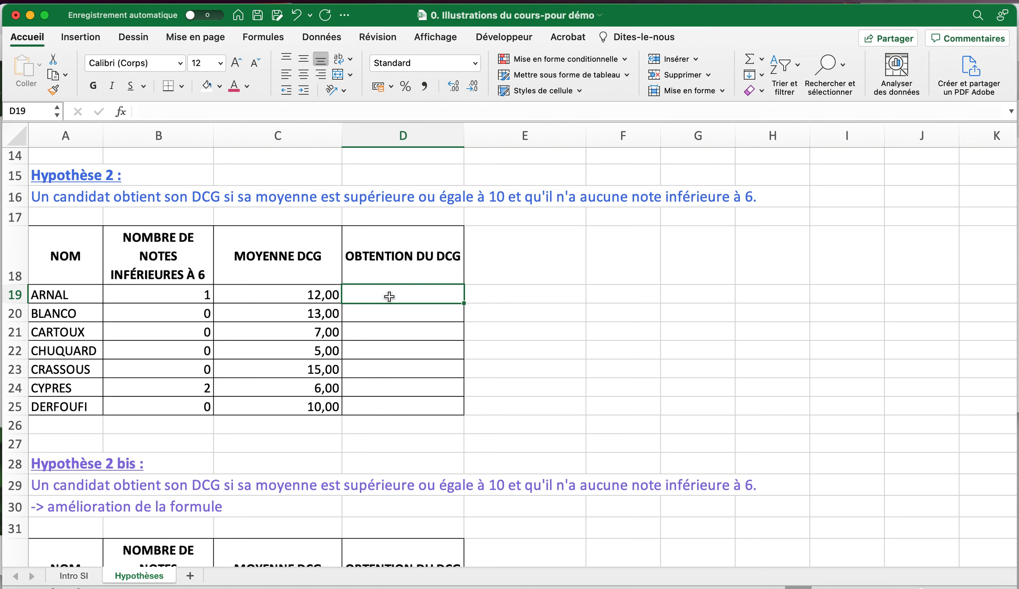
type("=si(")
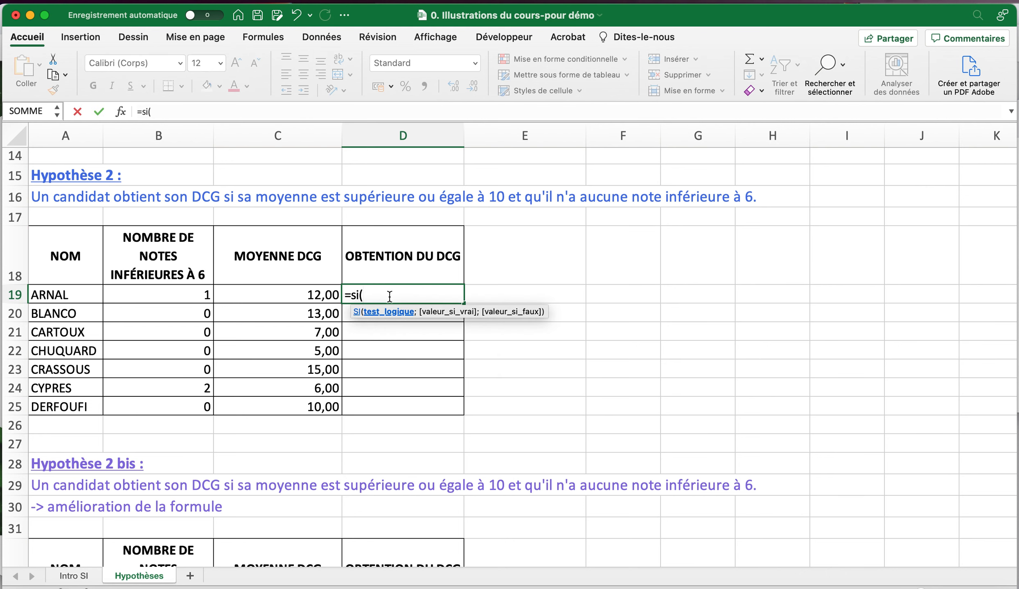
left_click(155, 296)
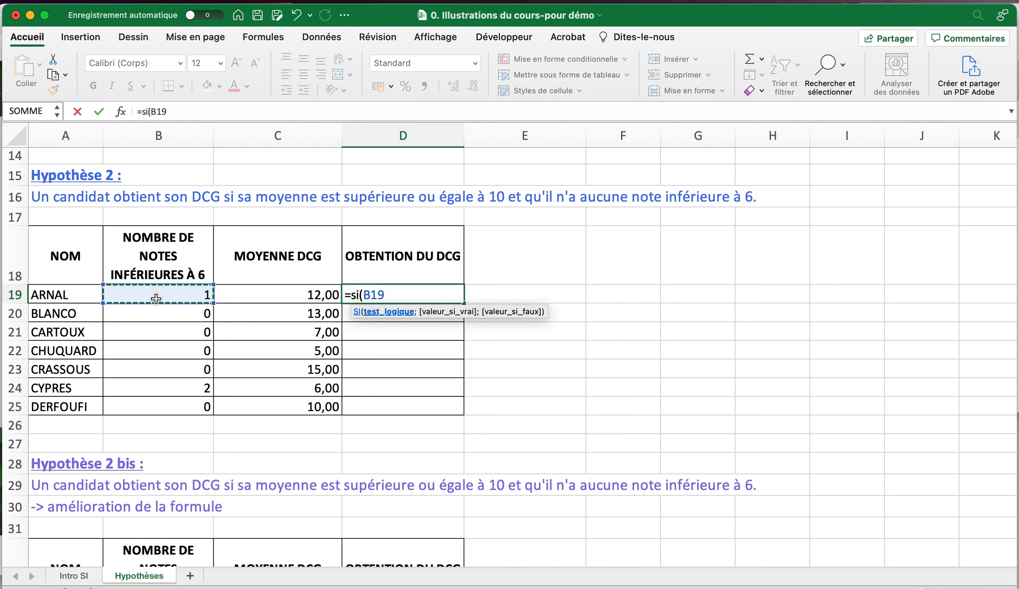
type(">0")
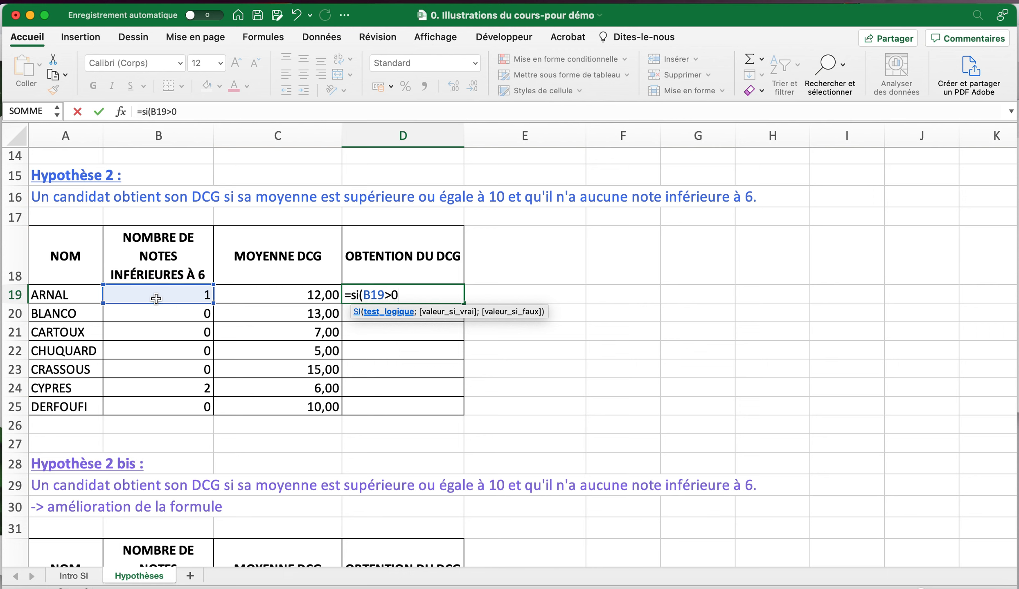
Add "Non acquis" as the value if true in the D19 formula
type(";\"Acu")
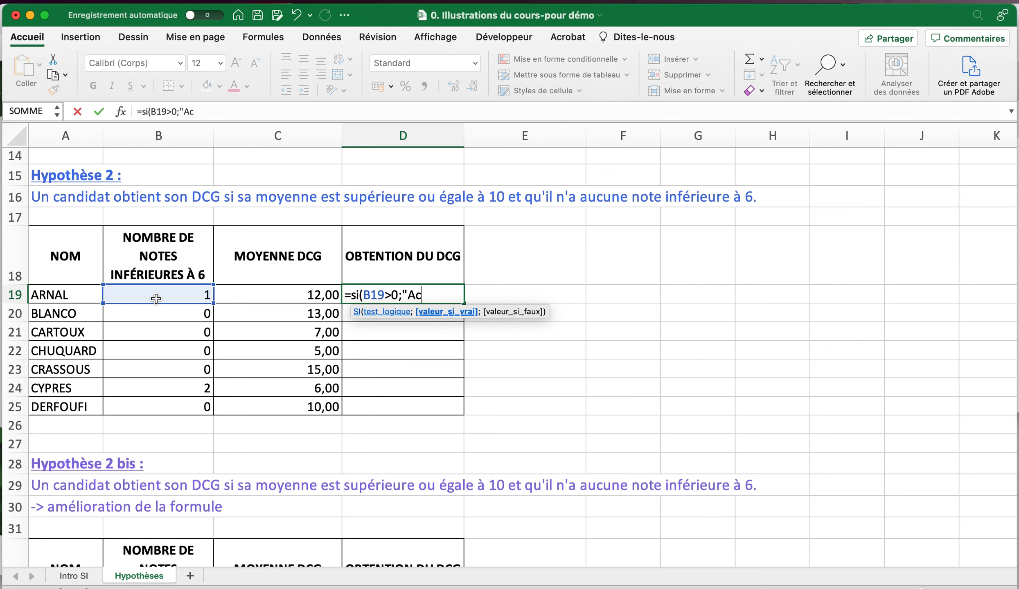
key("BackSpace")
type("quis\"")
left_click(417, 293)
key("BackSpace")
type("non")
key("BackSpace")
key("BackSpace")
key("BackSpace")
key("BackSpace")
type("Non a")
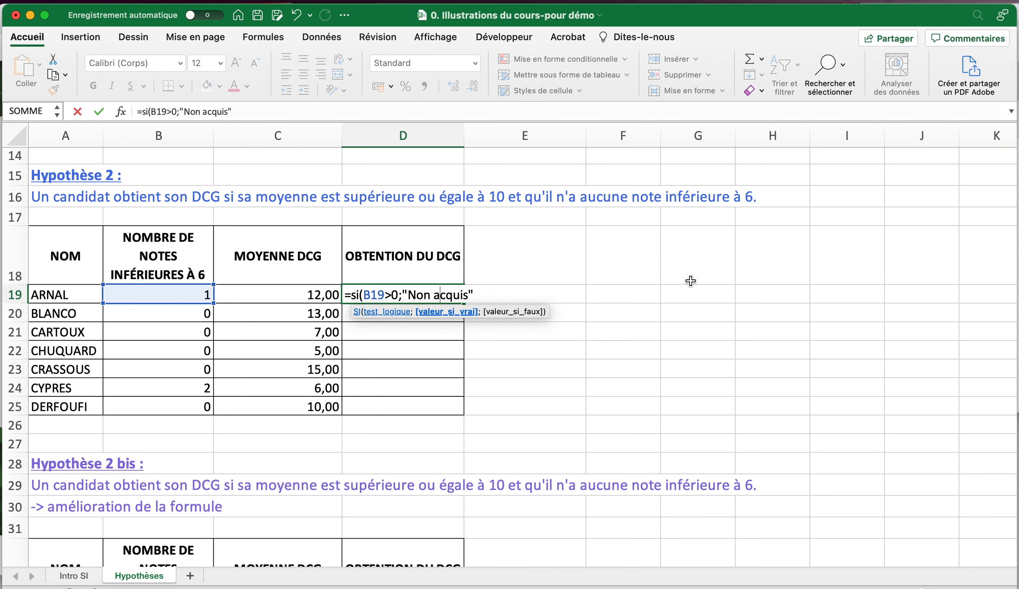
left_click(272, 110)
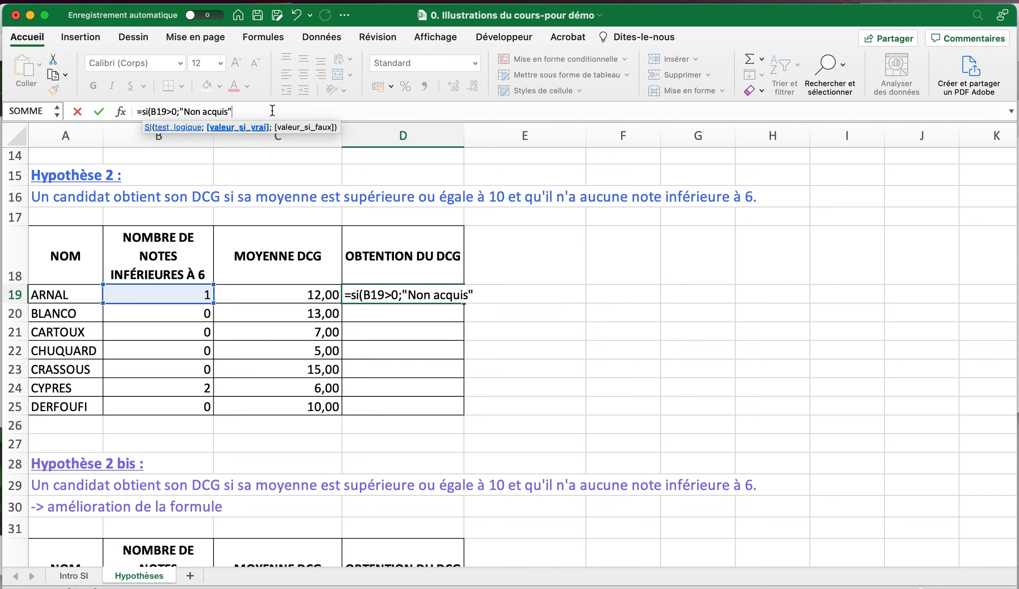
Complete the D19 formula with a nested SI testing C19>=10 that returns "Acquis", otherwise "Non acquis"
type(";")
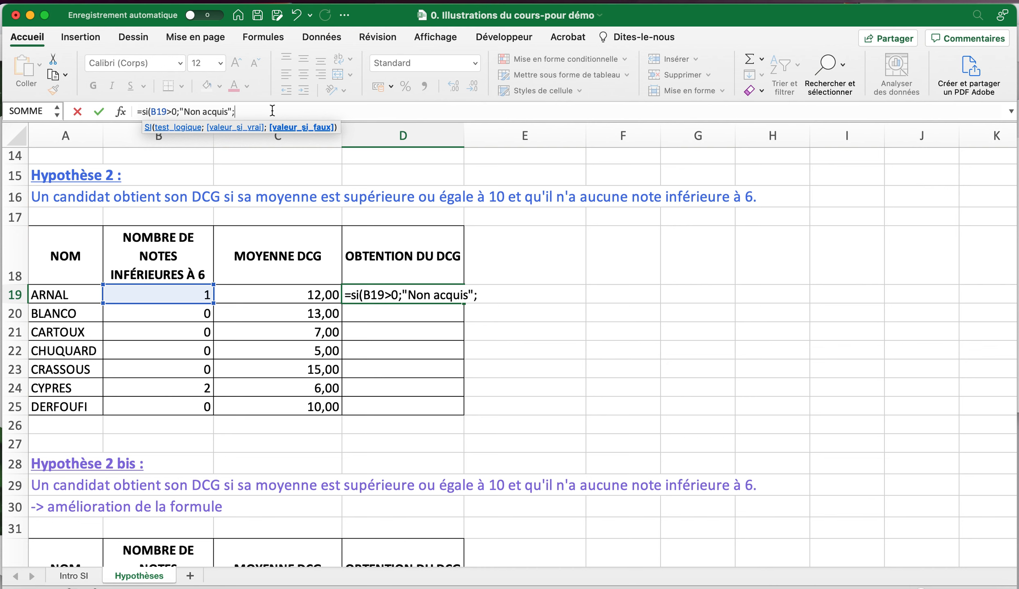
type("si(")
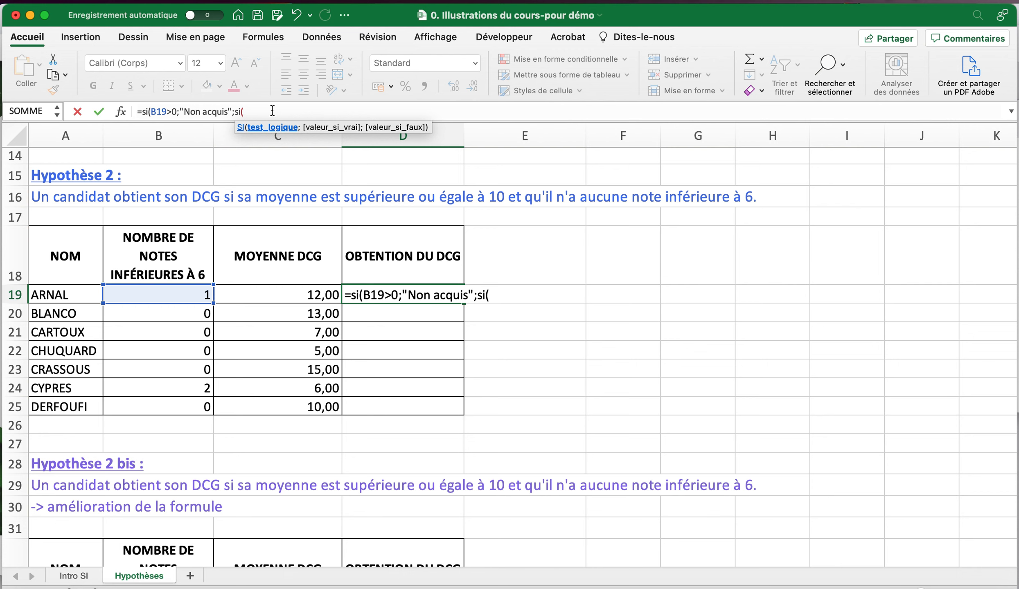
left_click(285, 291)
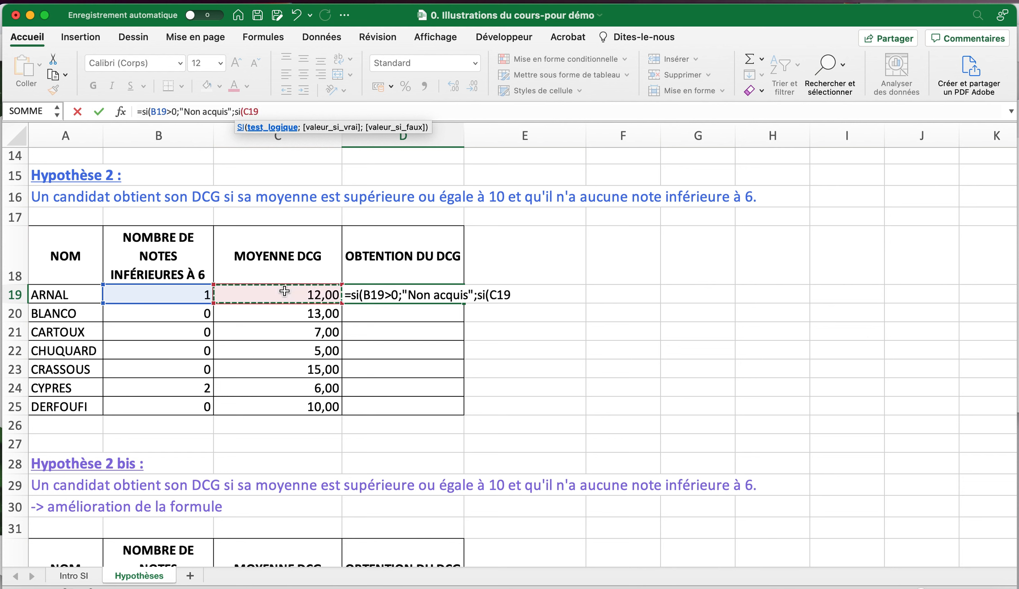
type(">")
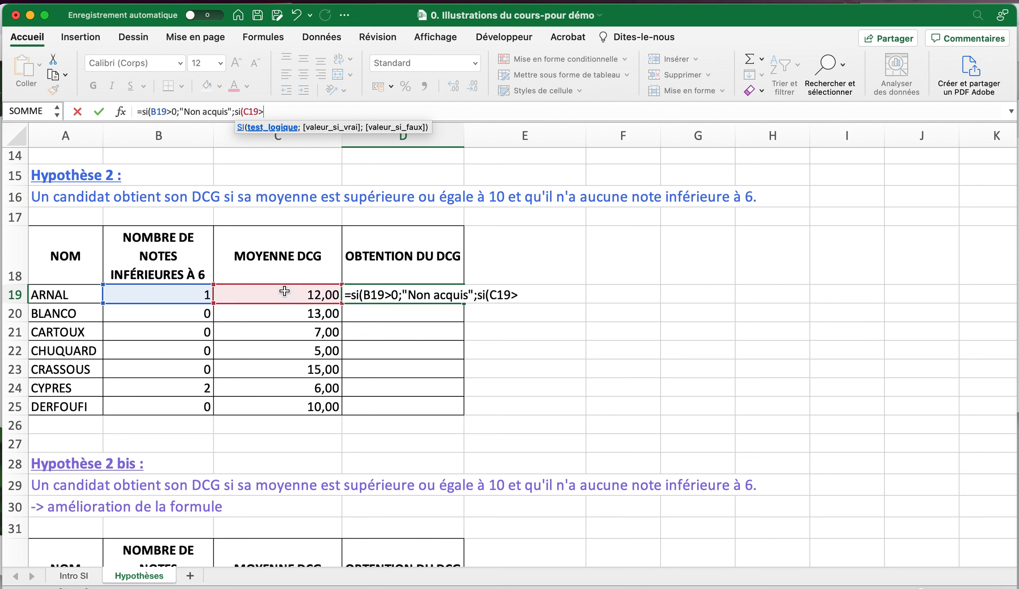
type("=10;\"Acqu")
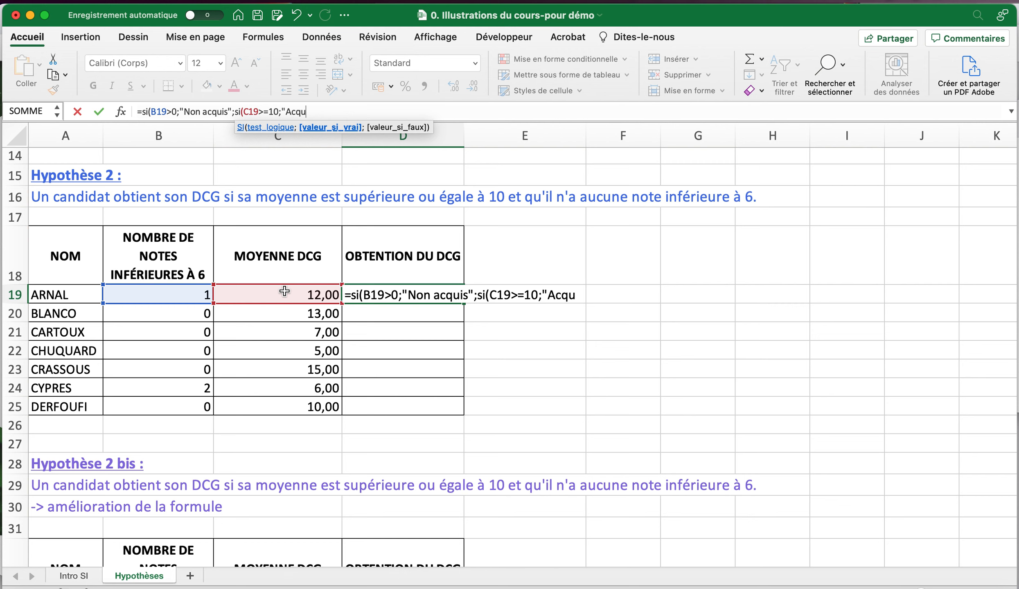
type("is\";")
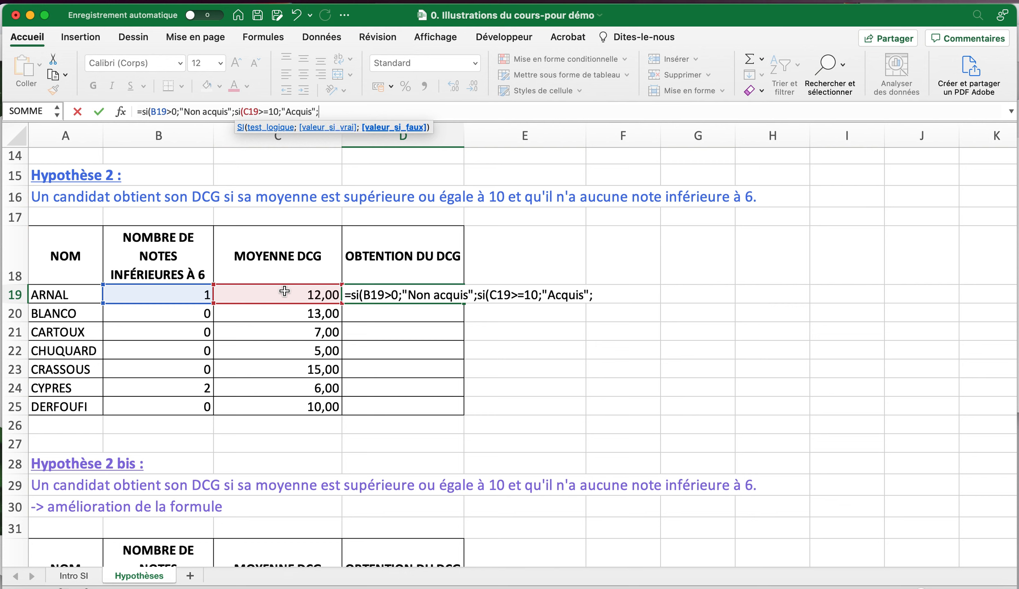
type("\"Non acquis")
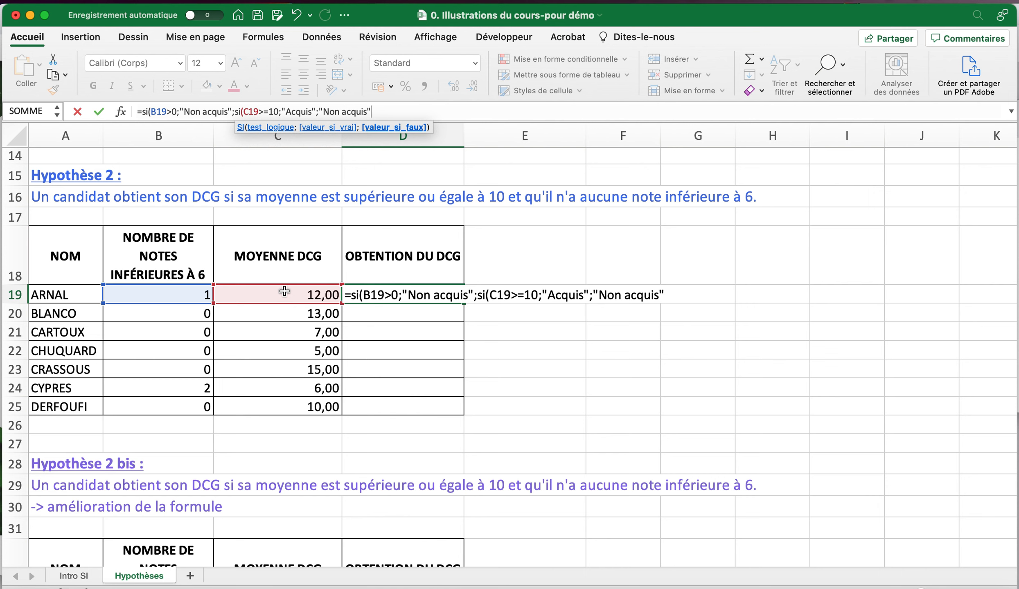
type("\")")
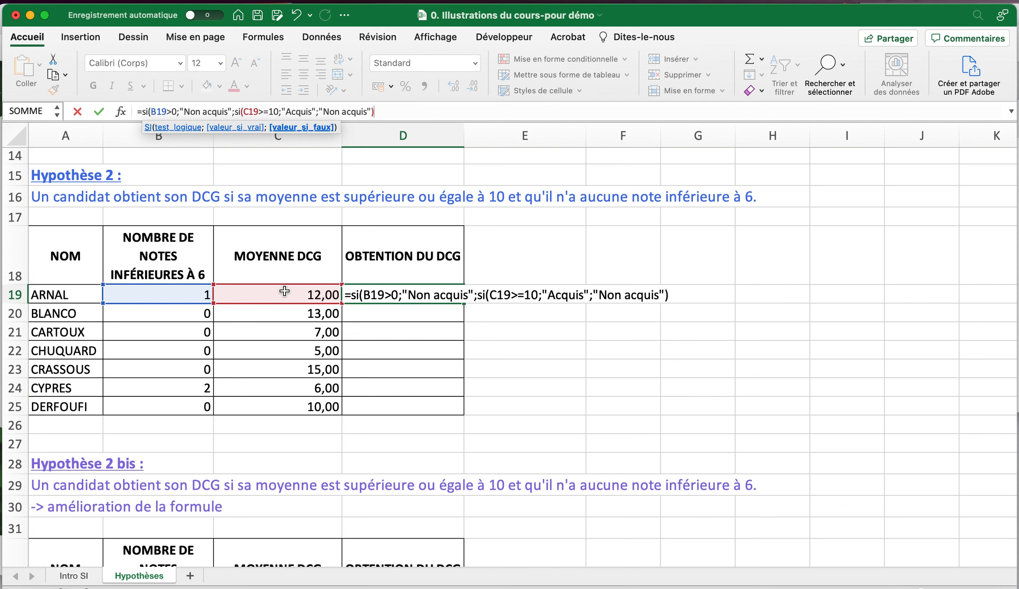
type(")")
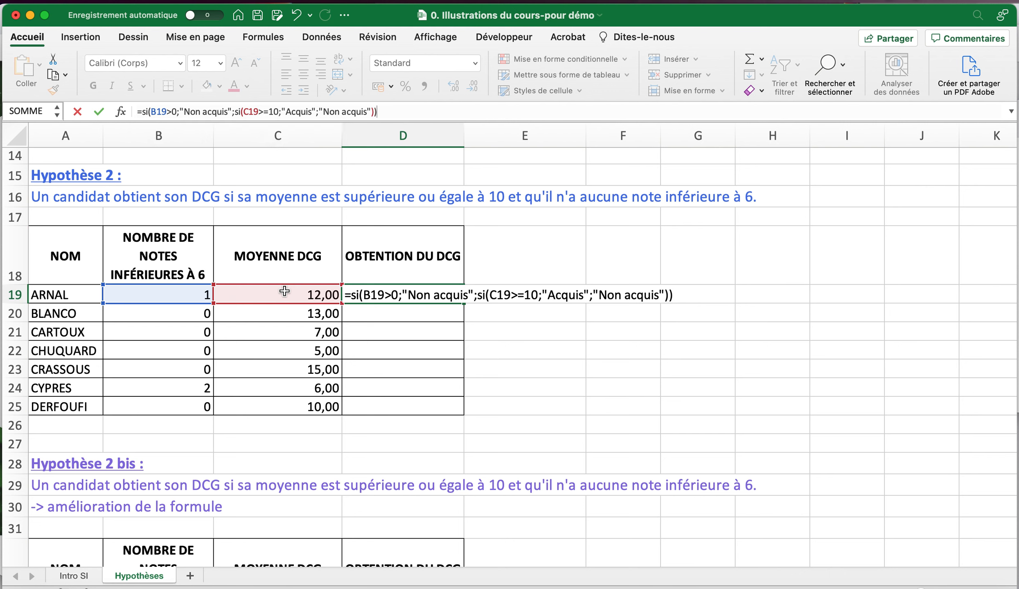
key("Return")
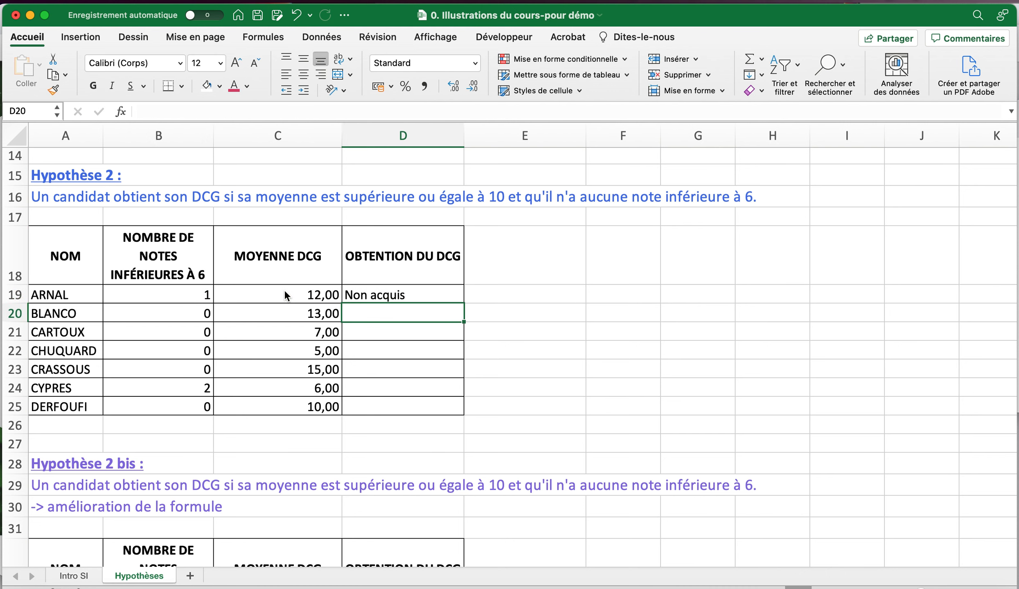
Copy the nested SI formula in D19 down through D25
left_click(324, 295)
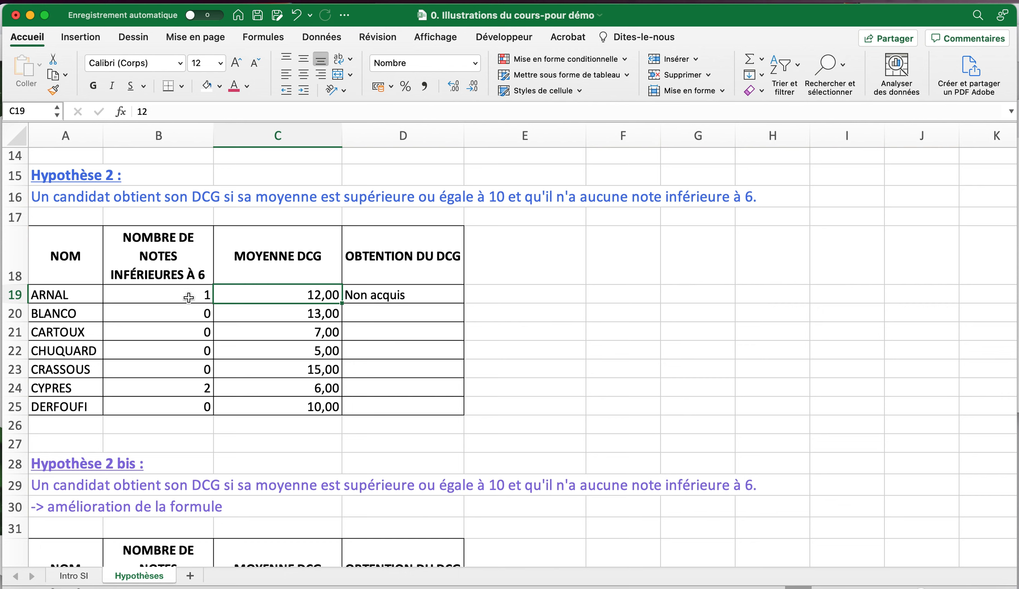
left_click(435, 292)
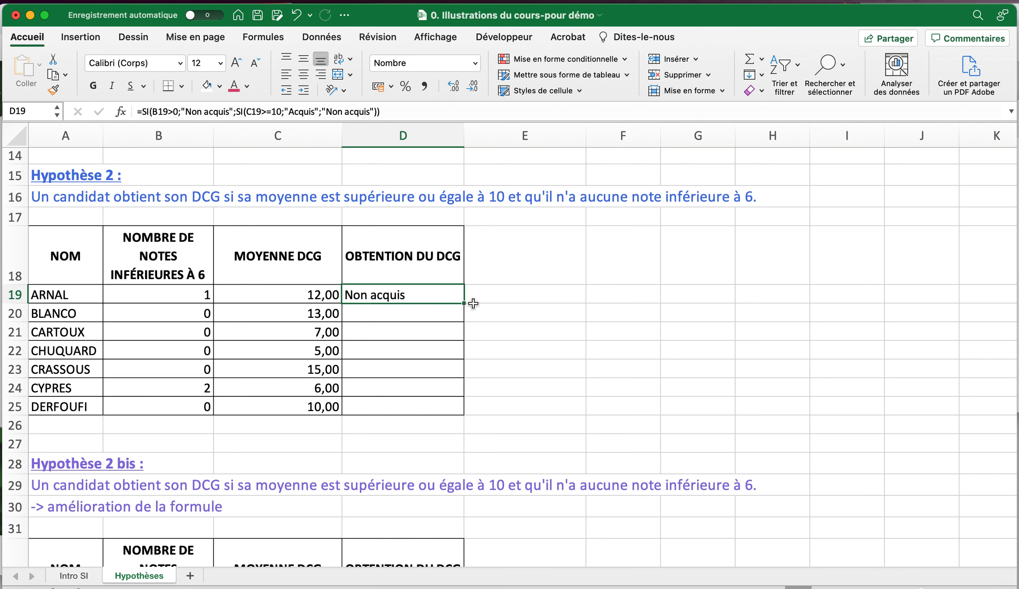
left_click_drag(464, 307, 460, 411)
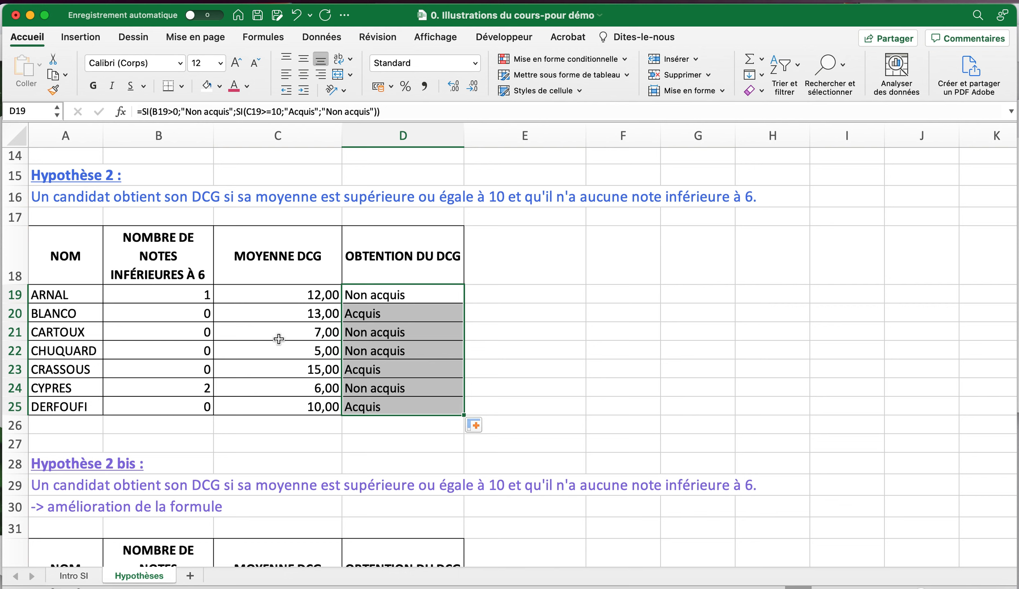
Check the Hypothèse 2 results against the averages in C20:C24 and review the formula in D19
left_click(288, 313)
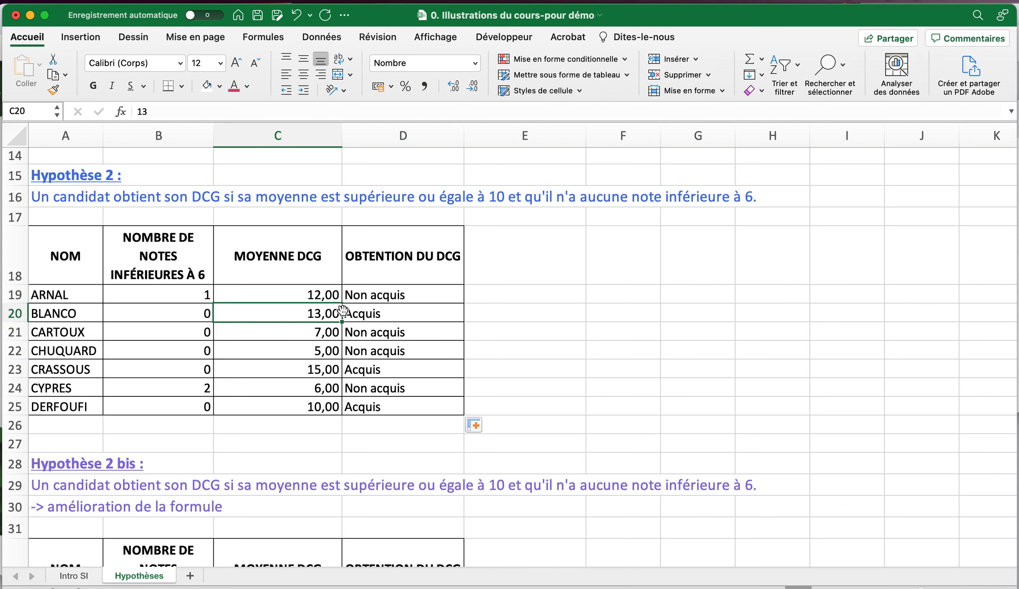
left_click(316, 333)
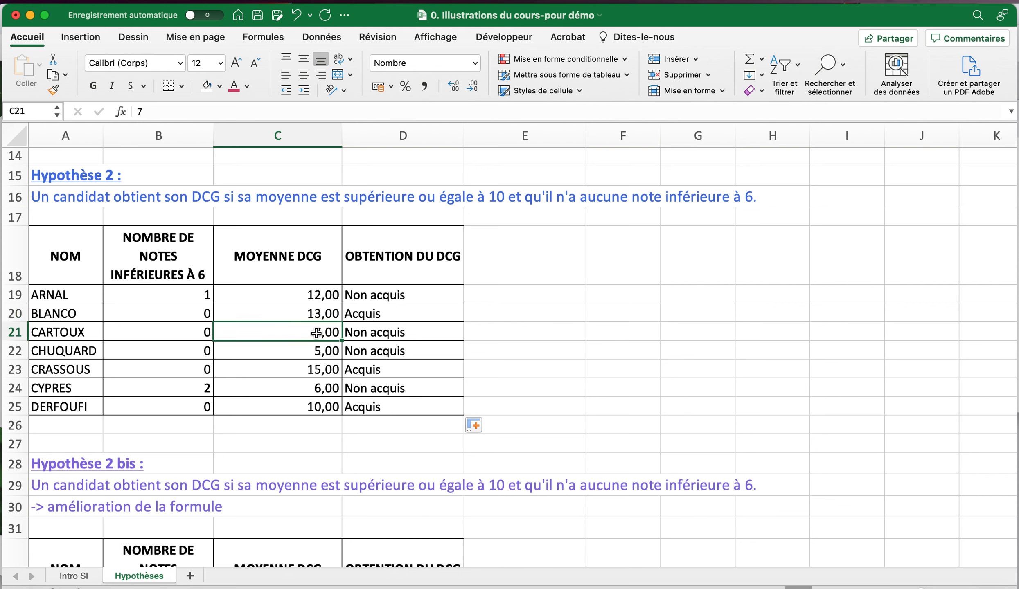
left_click(310, 358)
left_click(309, 370)
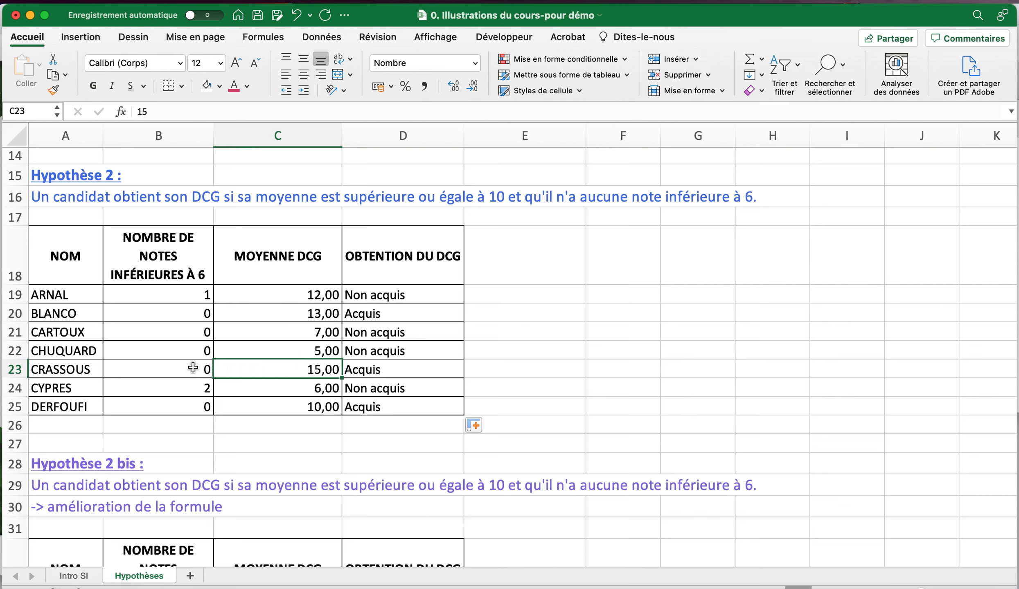
left_click(322, 388)
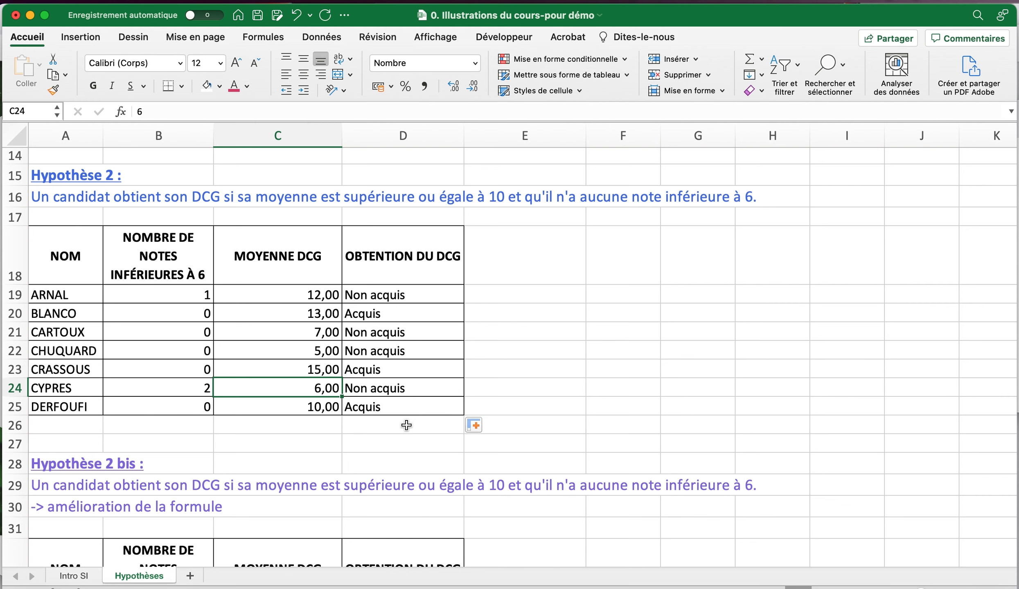
left_click(391, 291)
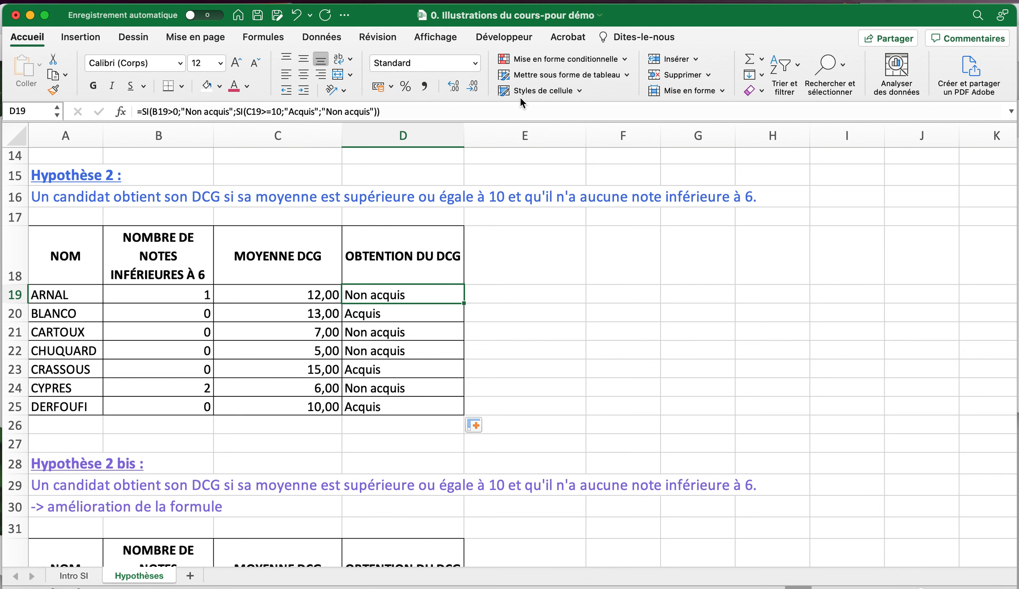
Start an SI formula in D33 with a nested OU whose first condition is B33>0
scroll(514, 358, "down", 3)
left_click(514, 357)
scroll(514, 358, "down", 8)
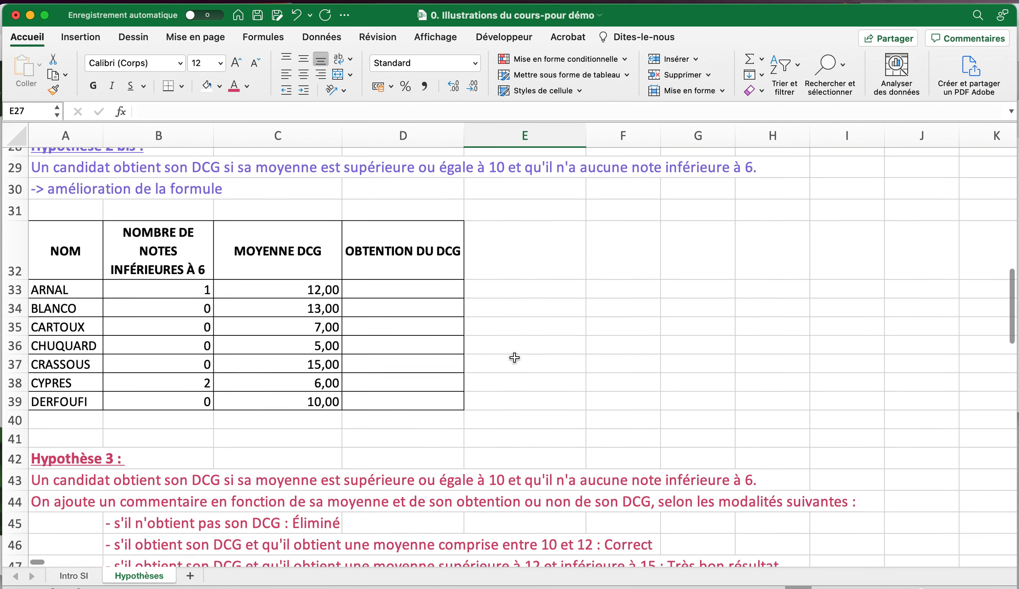
left_click(402, 279)
scroll(402, 279, "up", 2)
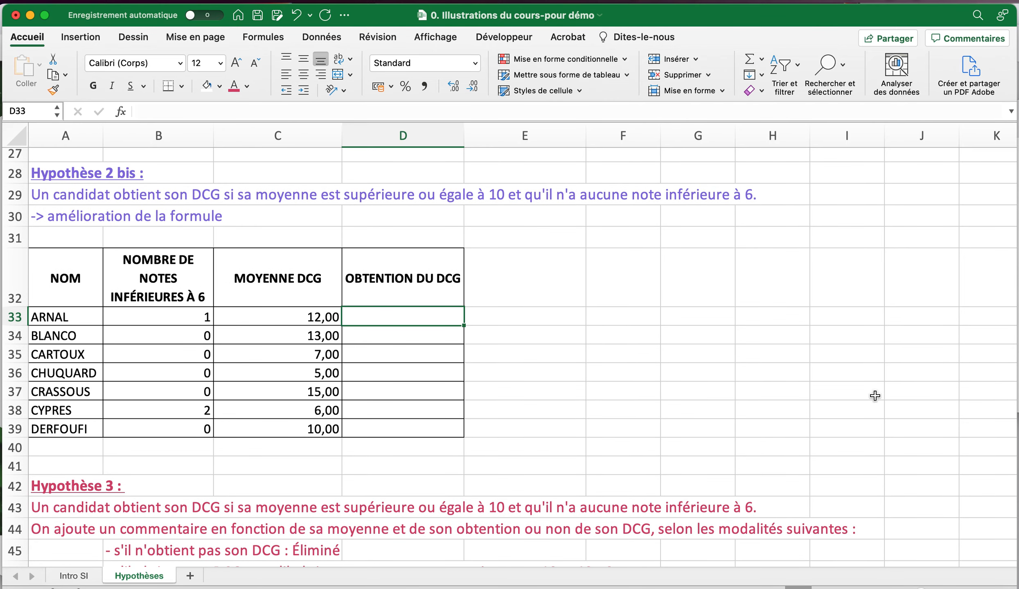
type("=si(")
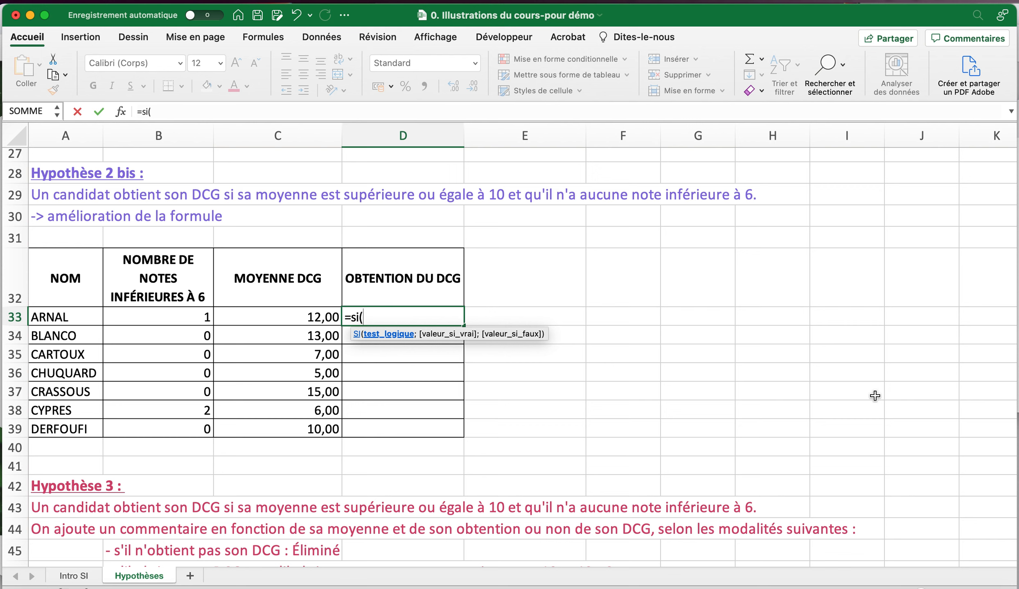
type("ou(")
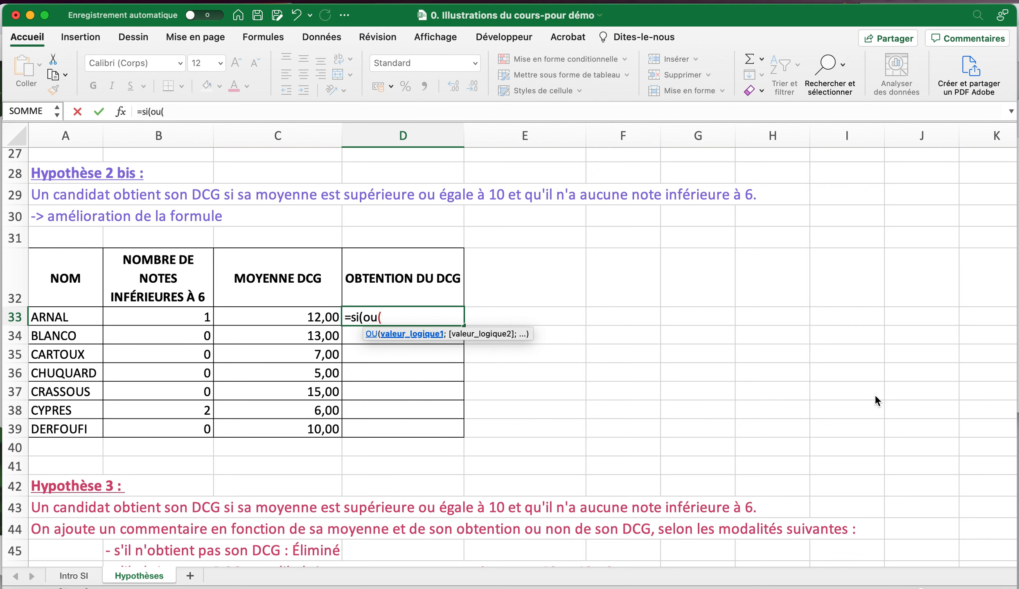
left_click(194, 316)
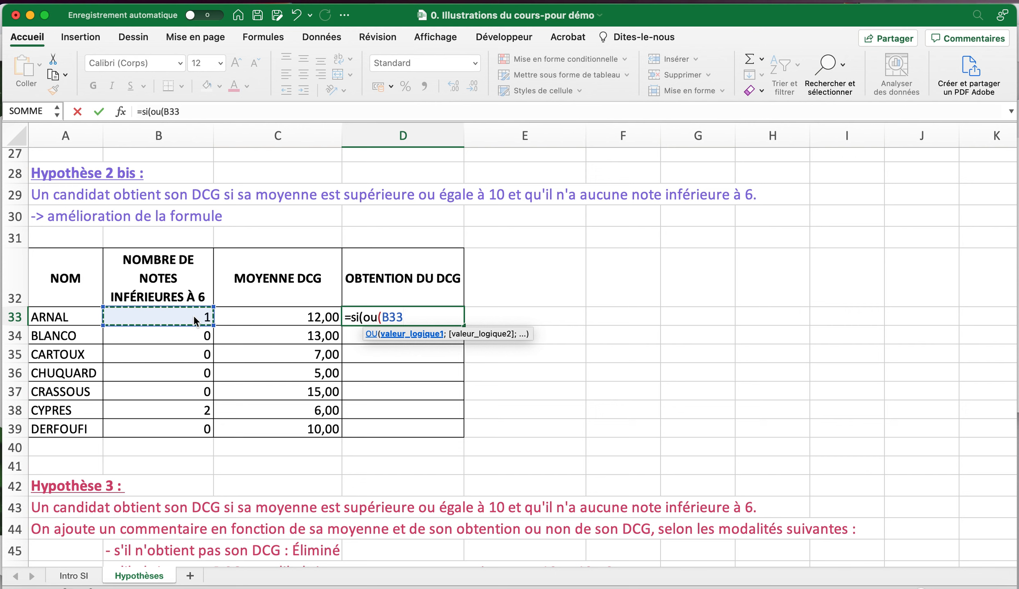
type(">0")
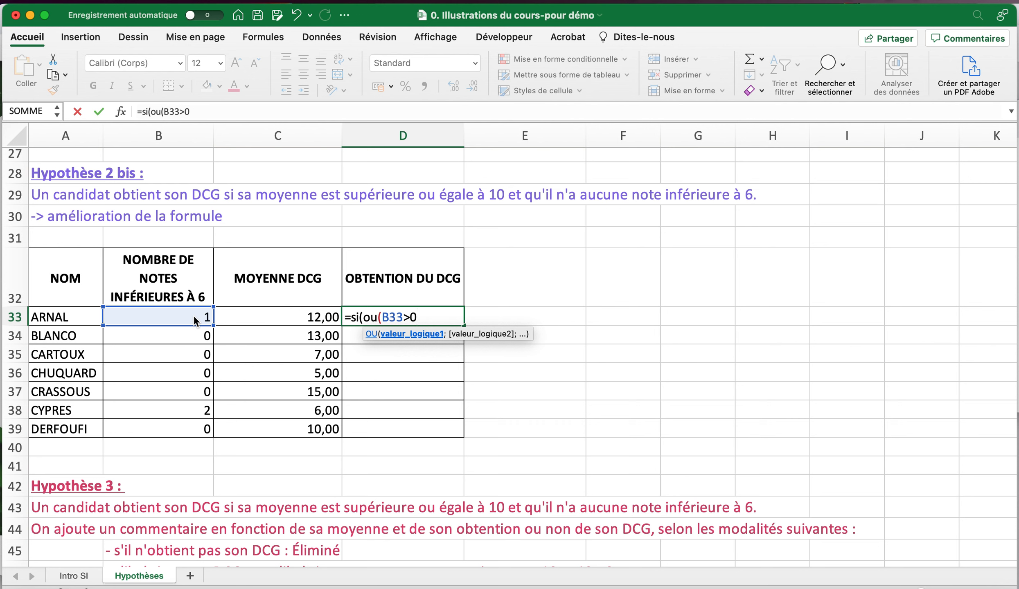
Add C33<10 as the second OU condition in the D33 formula and close the OU
type(";")
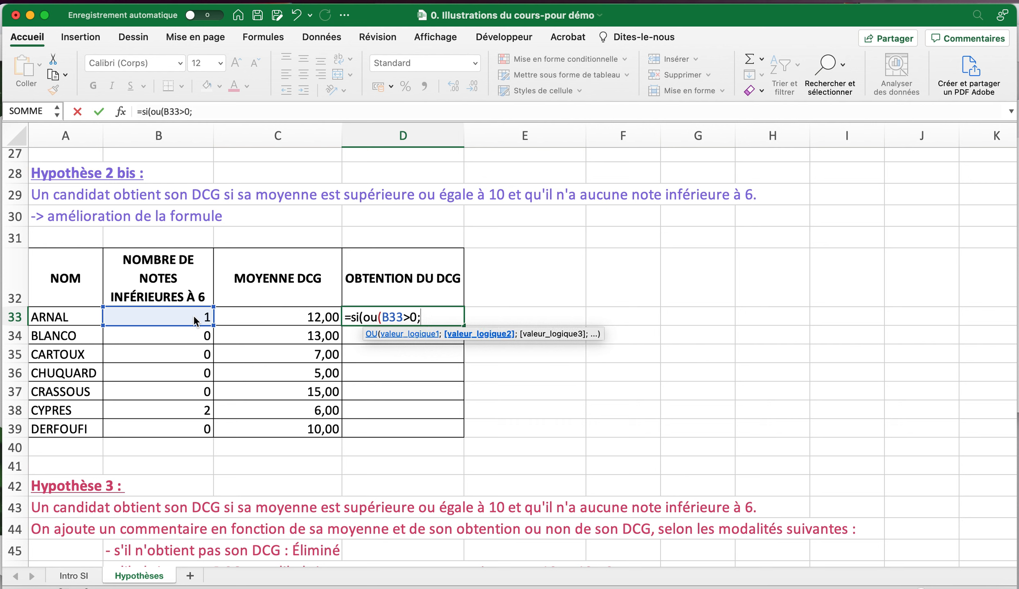
left_click(246, 310)
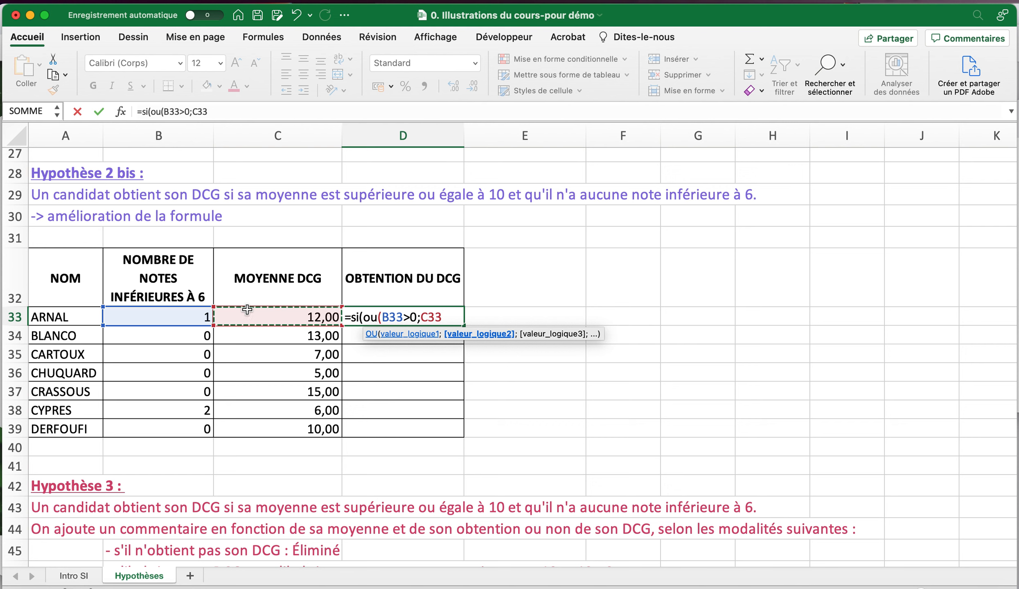
type("<1")
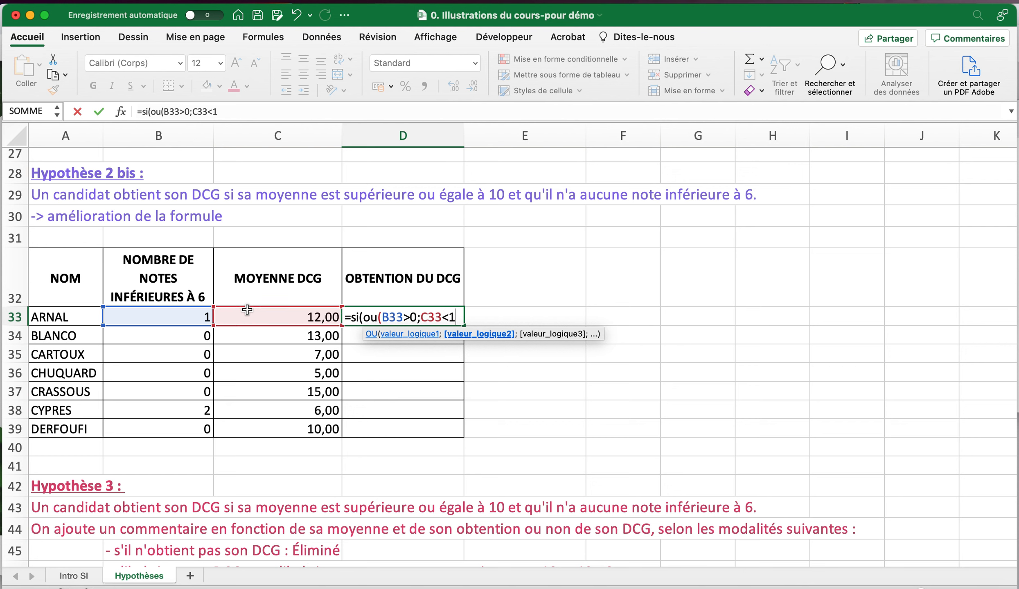
type("0)")
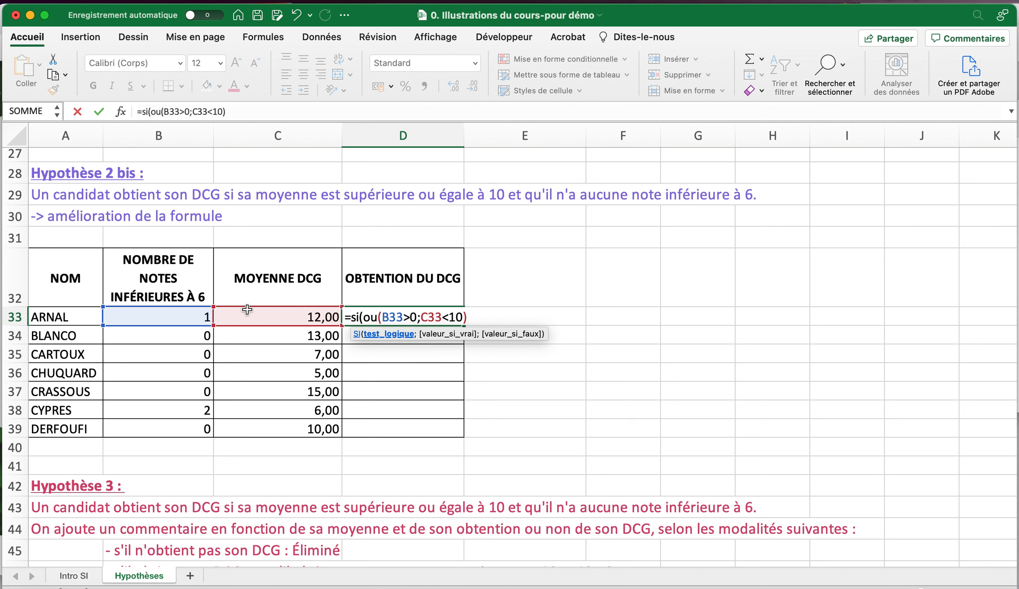
Complete the D33 formula so it returns "Non acquis" if true and "Acquis" if false
type(";")
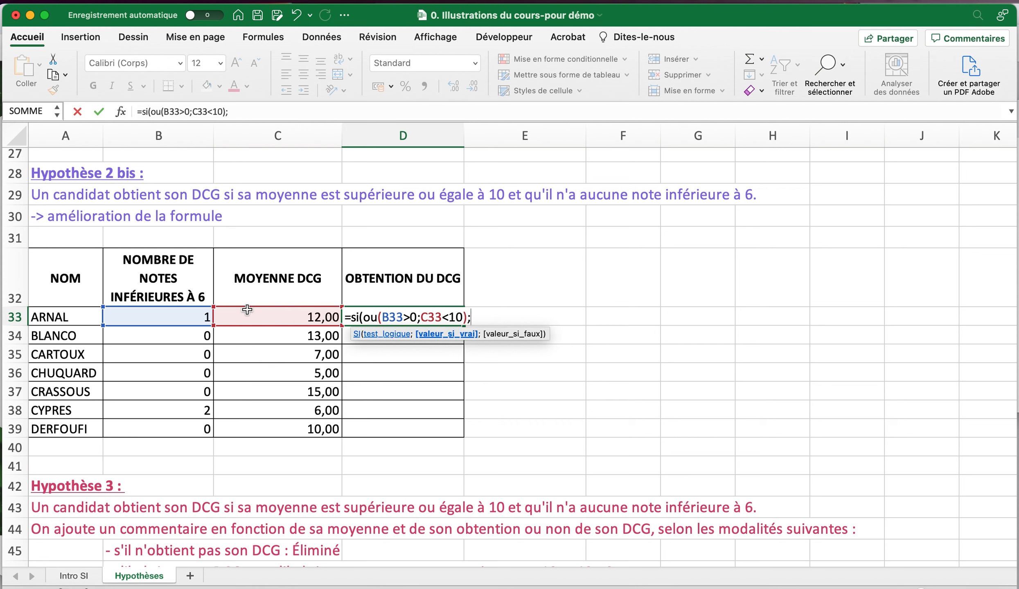
type("\"Non acquis\"")
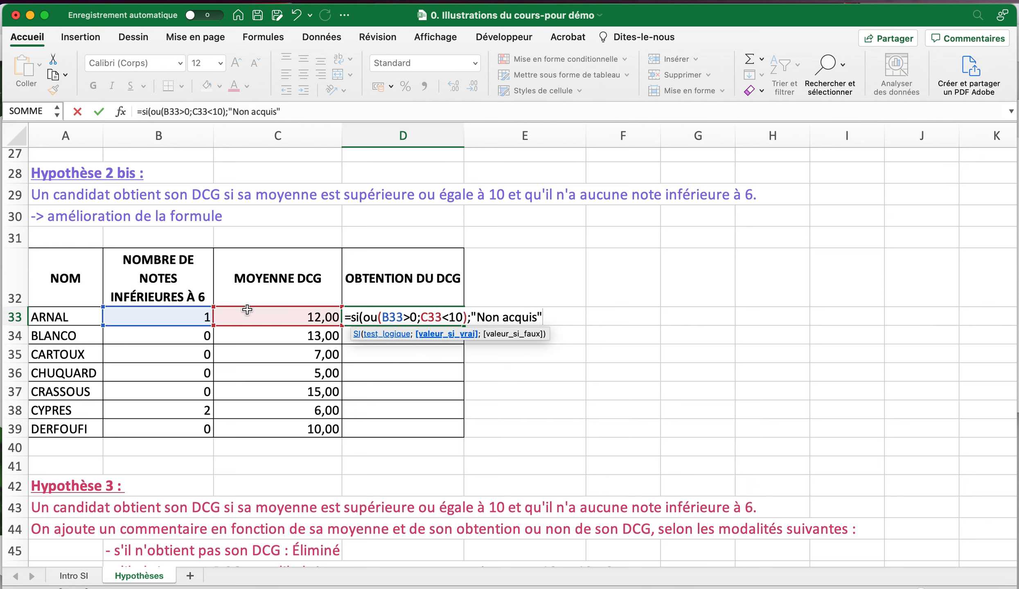
type(";\"Acquis")
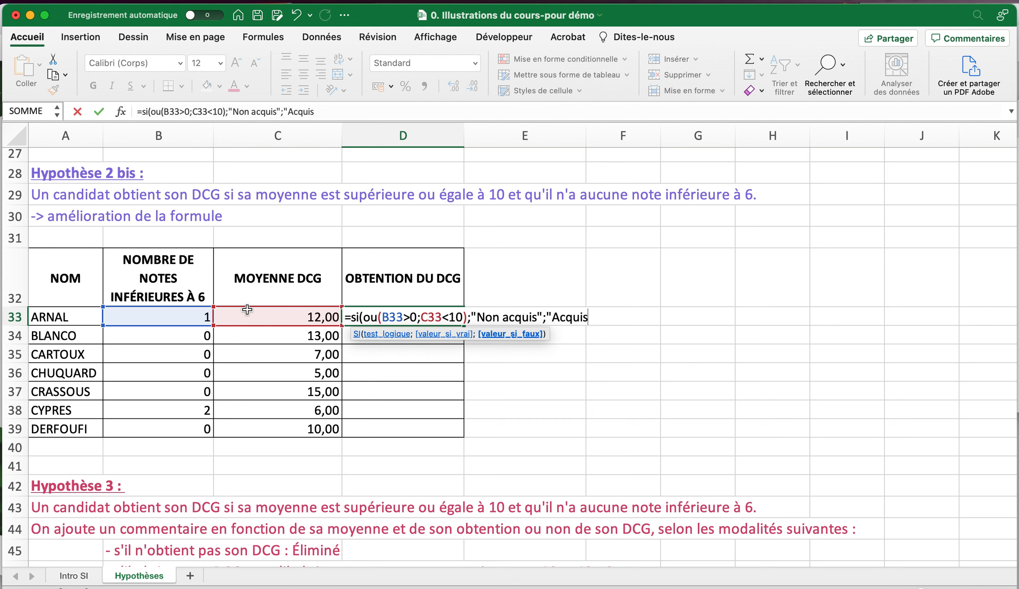
type("\")")
key("Return")
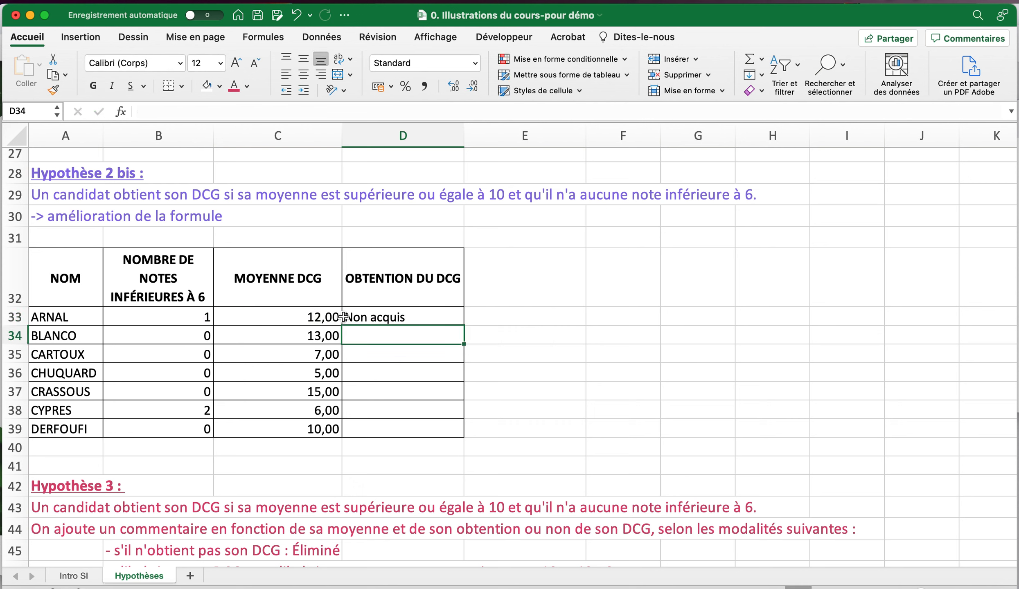
Copy the SI with OU formula in D33 down through D39
left_click(419, 311)
left_click_drag(464, 330, 466, 432)
left_click_drag(391, 319, 446, 318)
Compare the nested SI formula in D19 with the SI with OU formula in D33
scroll(537, 336, "up", 5)
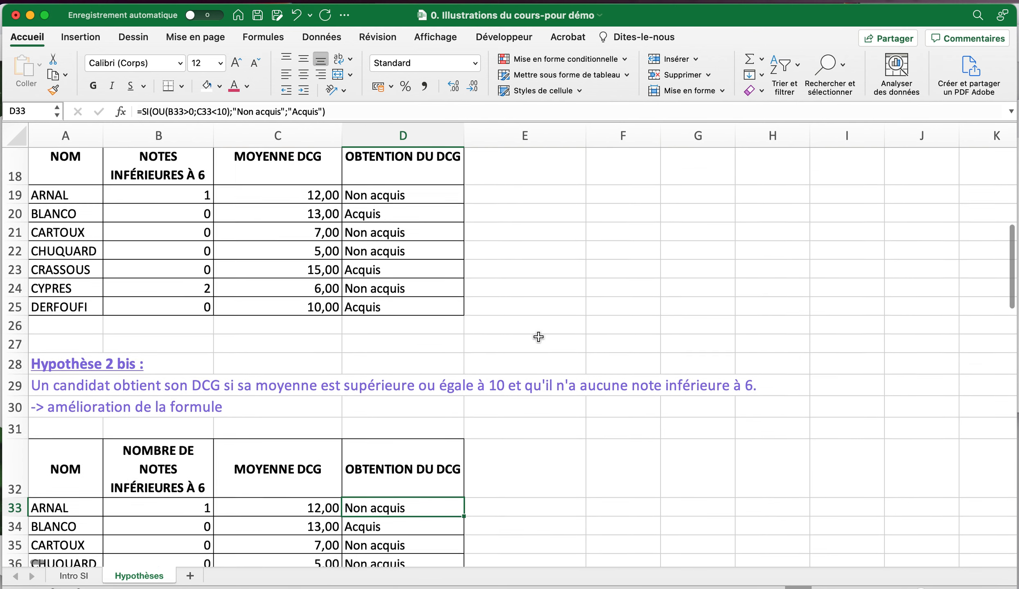
scroll(538, 336, "up", 1)
left_click(414, 221)
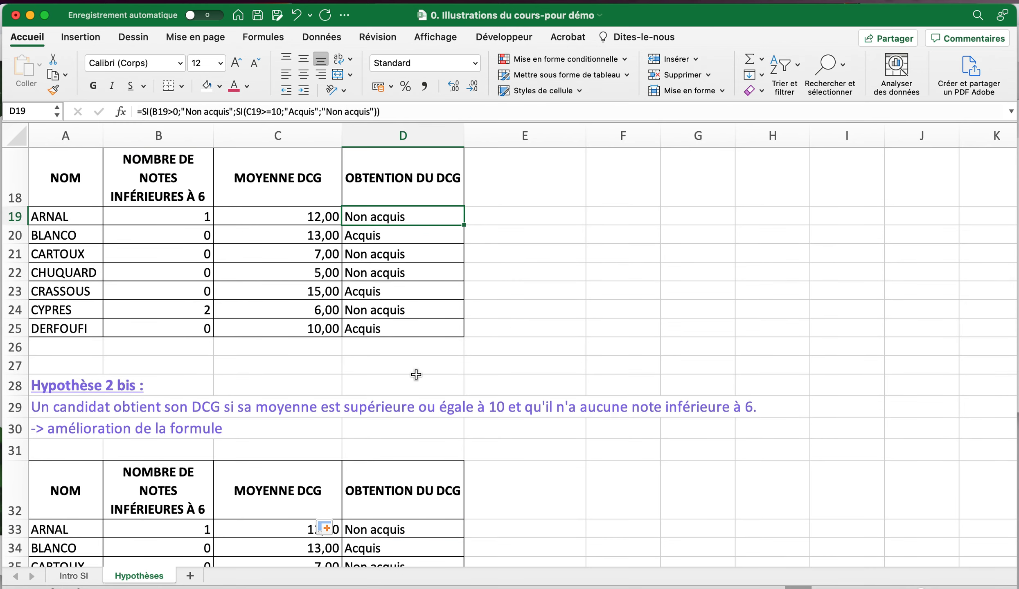
scroll(417, 372, "down", 5)
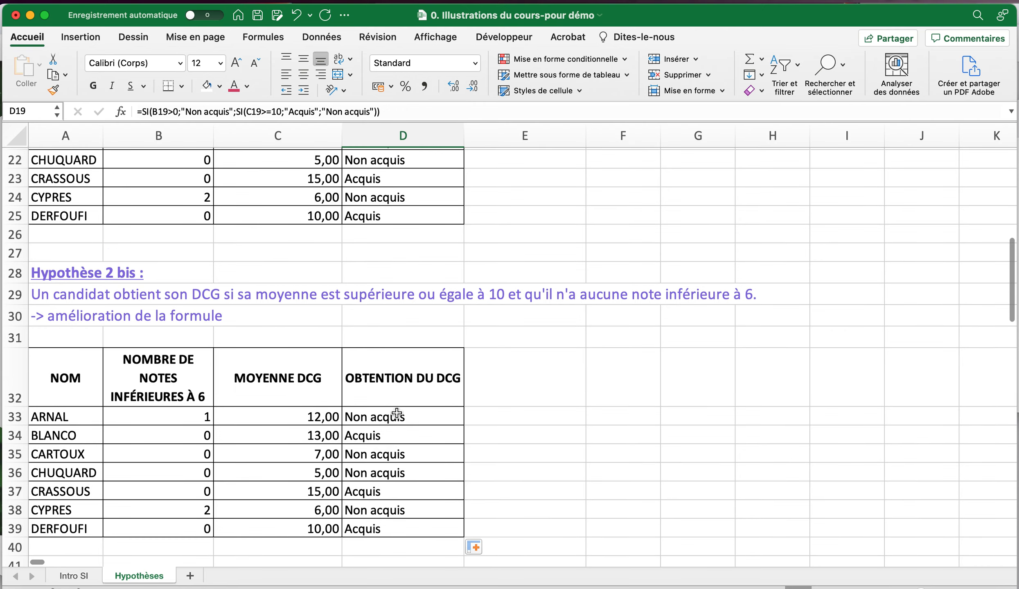
left_click(397, 414)
scroll(538, 454, "down", 5)
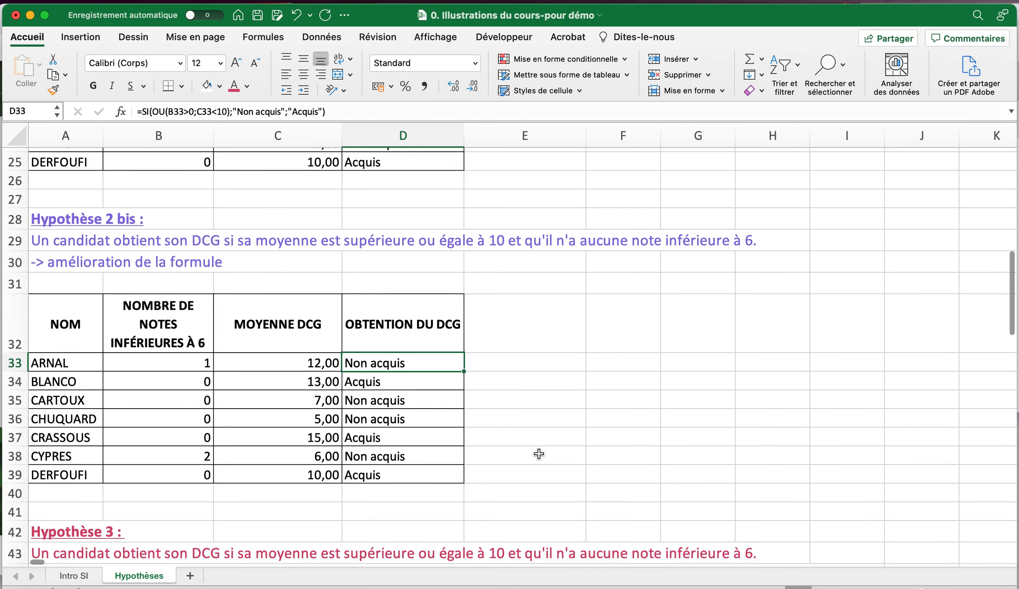
Copy the D33 formula into D51 of the Hypothèse 3 table and fill it down through D57
scroll(538, 453, "down", 1)
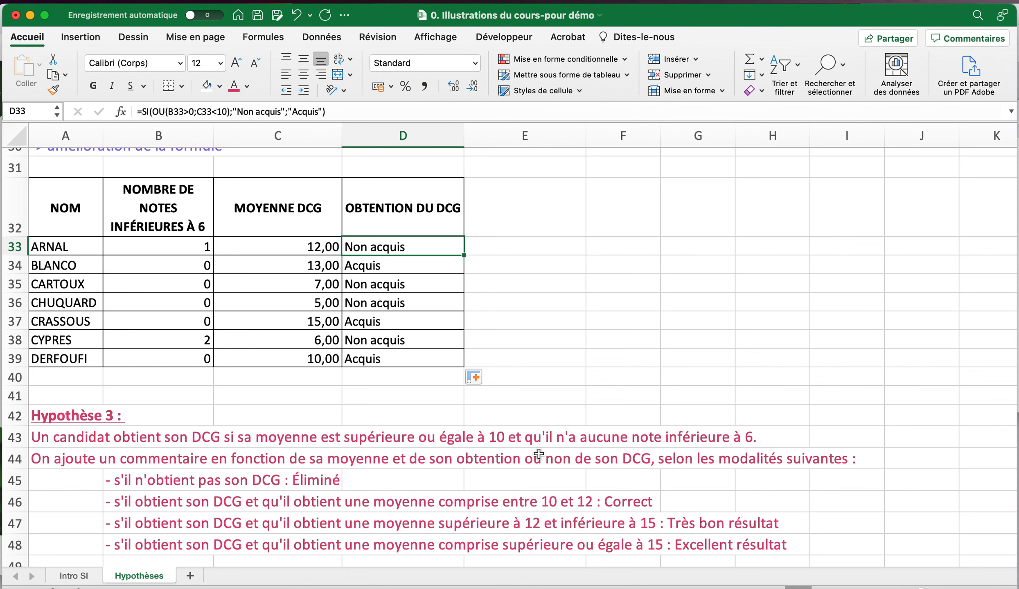
scroll(539, 453, "down", 5)
scroll(538, 453, "up", 5)
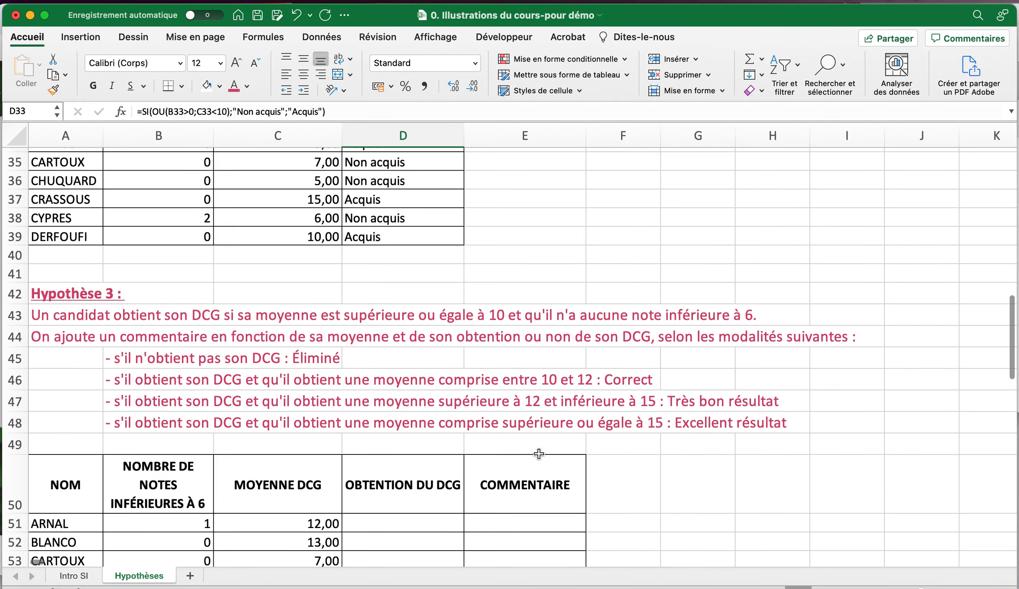
scroll(538, 454, "down", 5)
scroll(538, 454, "down", 4)
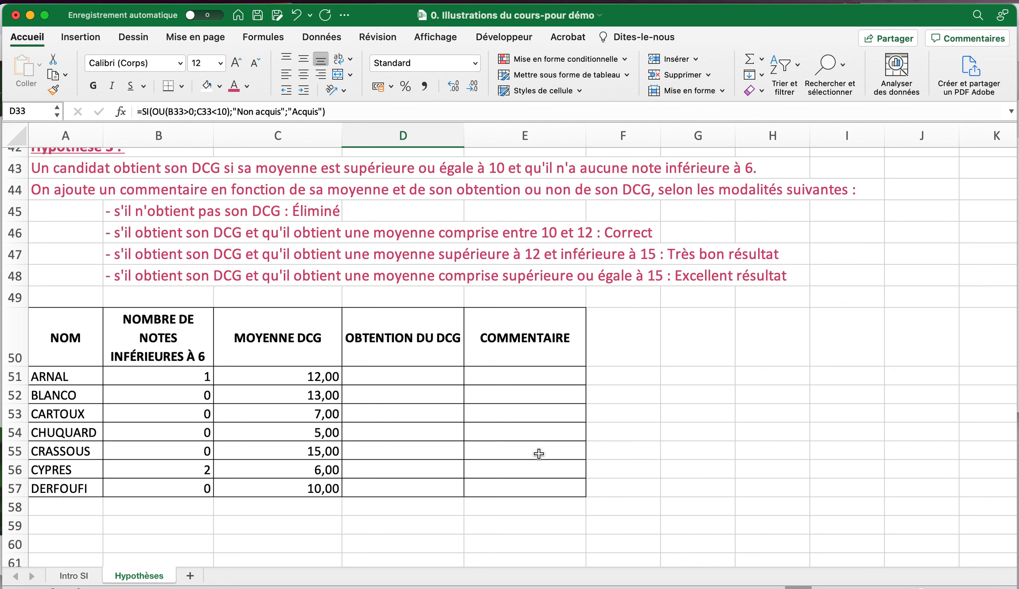
scroll(375, 430, "up", 6)
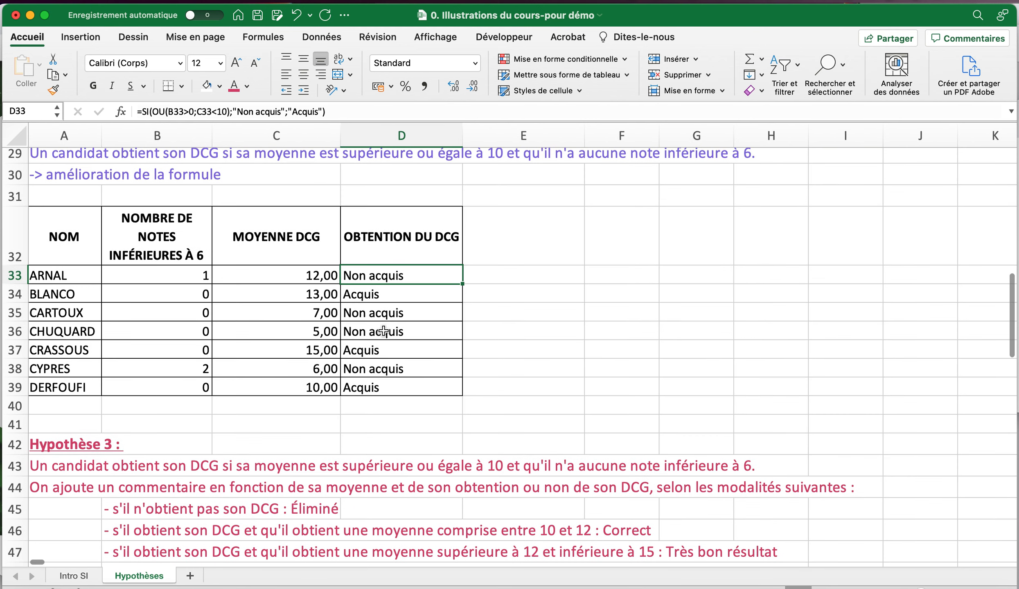
scroll(496, 338, "down", 7)
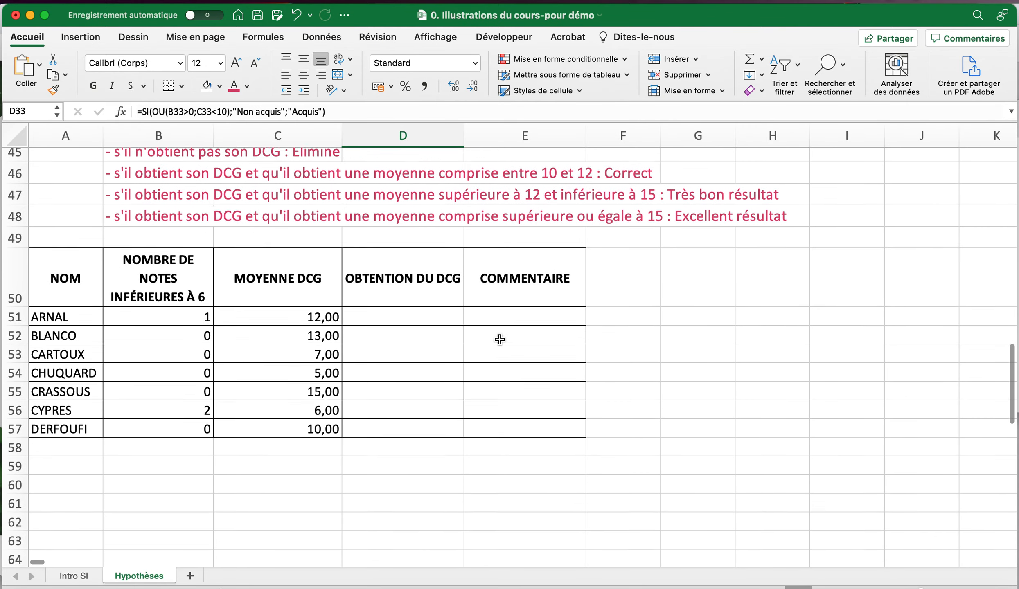
left_click(424, 307)
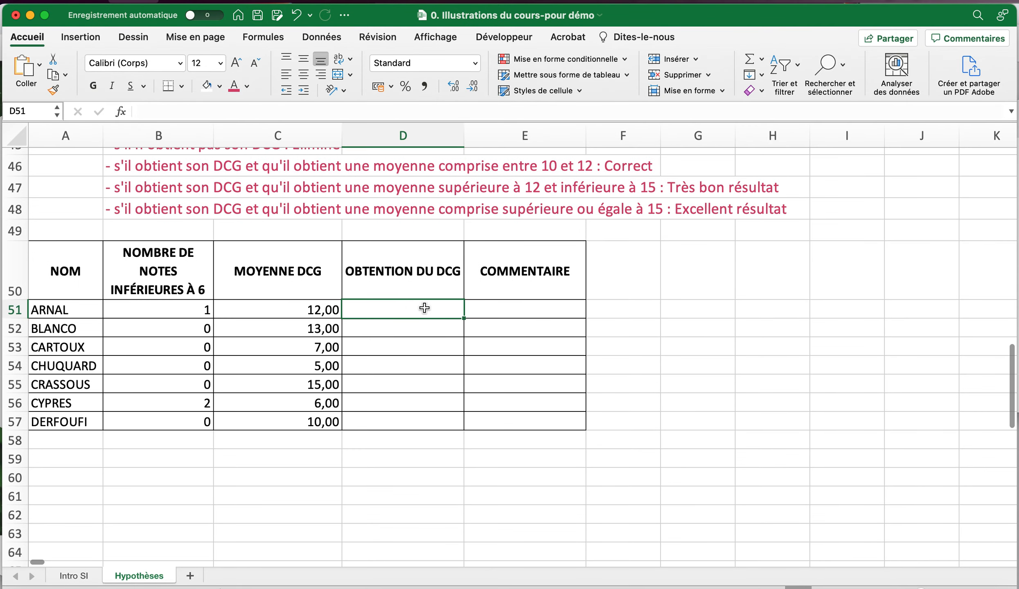
key("super+v")
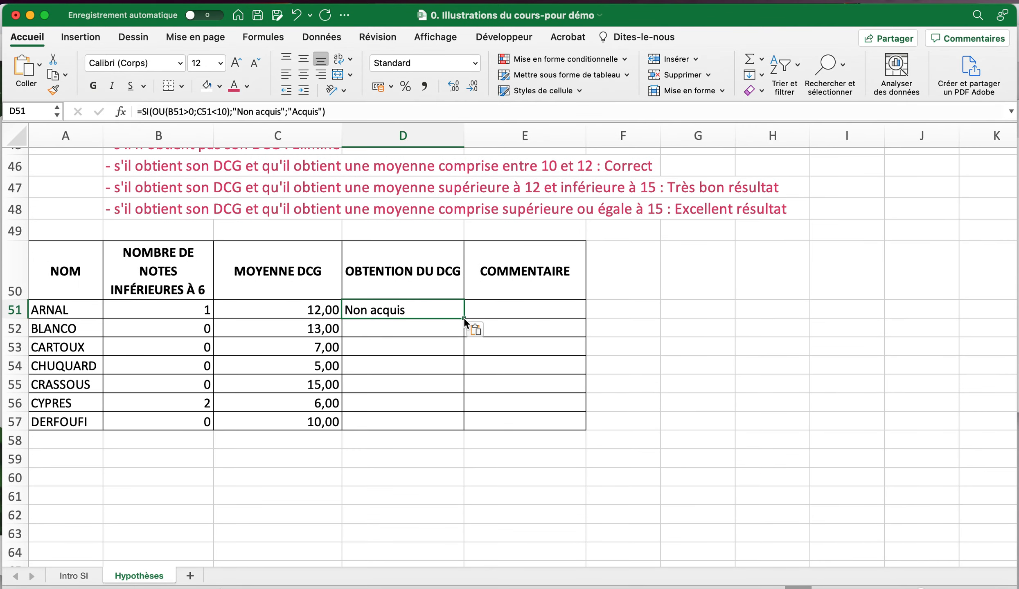
left_click_drag(463, 318, 463, 426)
left_click(721, 421)
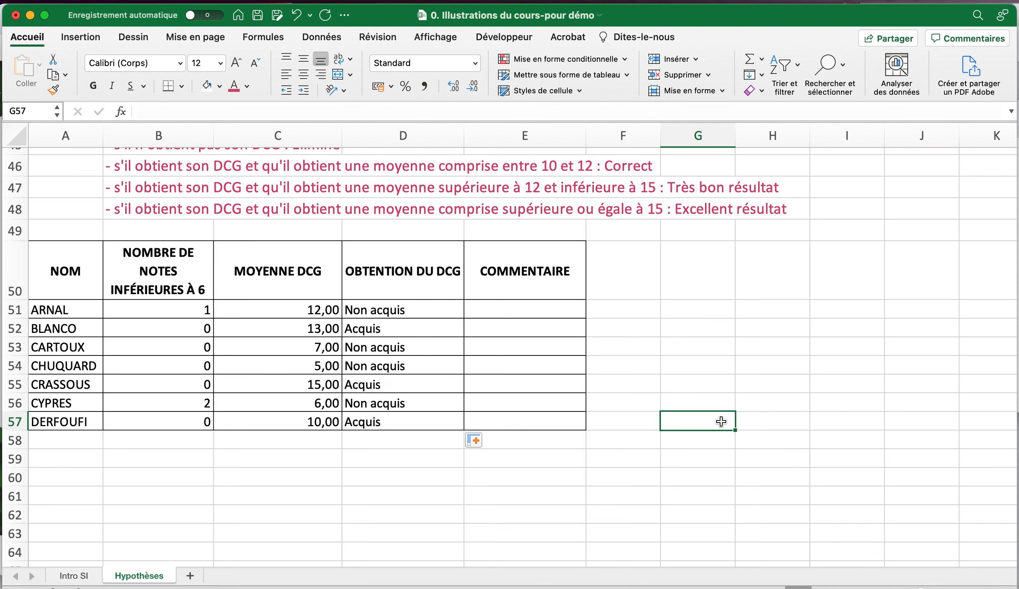
Start an SI formula in E51 that tests D51="Non acquis" and returns "Éliminé" if true
scroll(721, 421, "up", 3)
scroll(721, 422, "up", 2)
left_click(531, 394)
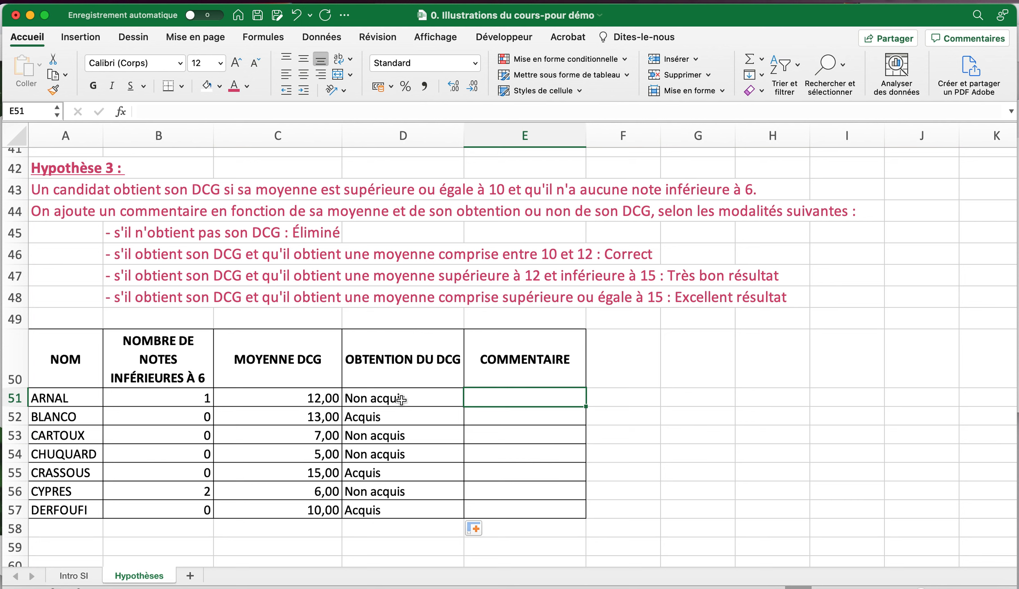
left_click(491, 394)
left_click(504, 418)
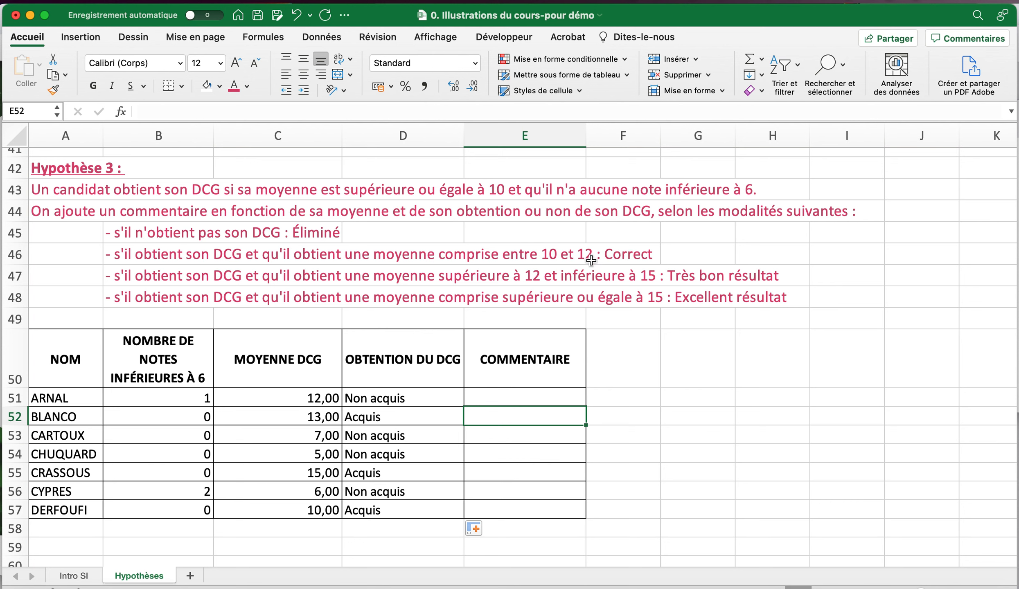
left_click(512, 394)
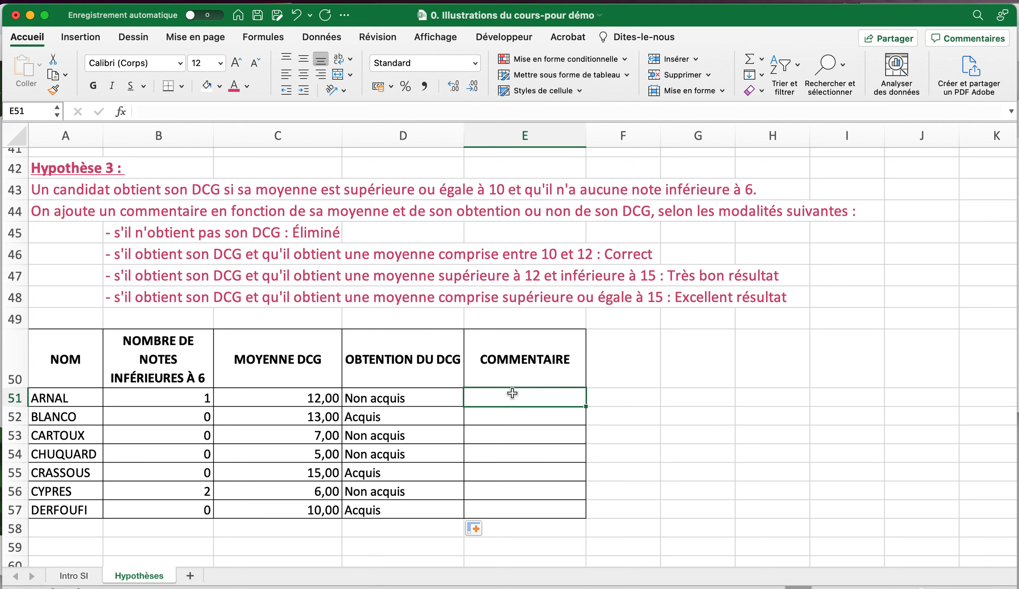
type("=si(")
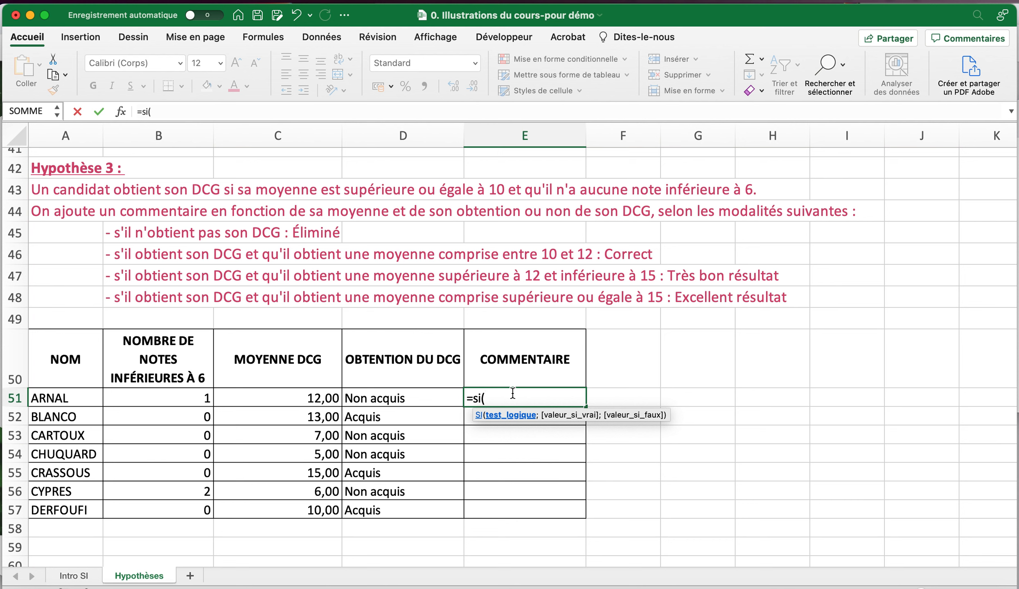
left_click(397, 398)
type("=")
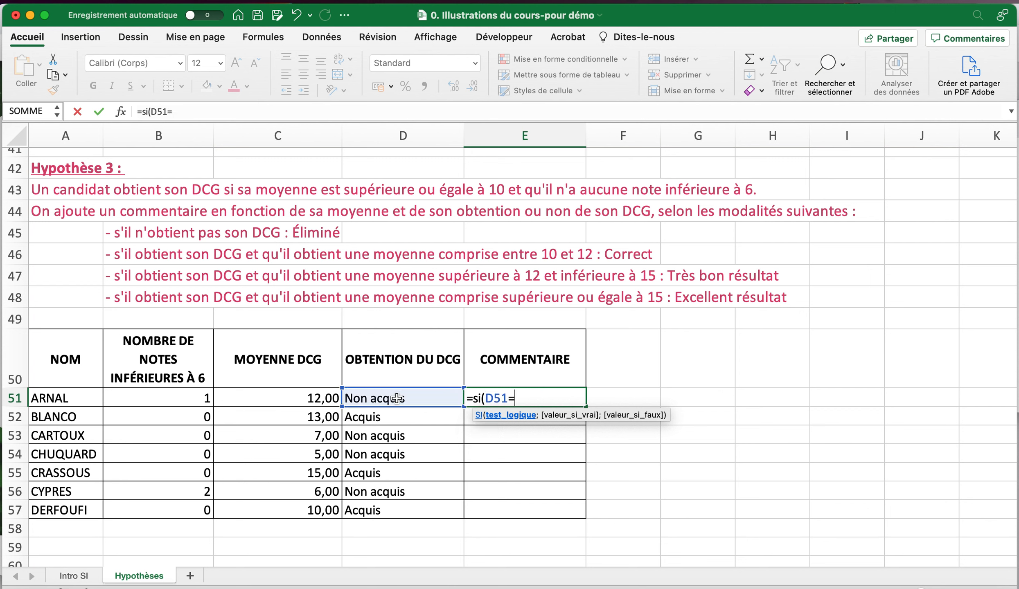
type("\"Non acquis\";")
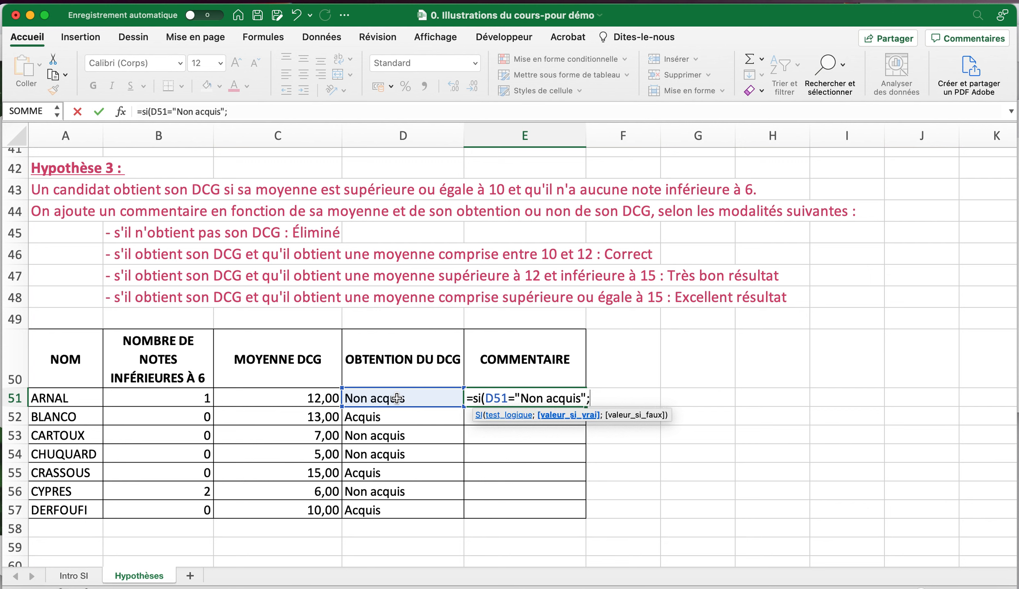
type("\"Éliminé\";")
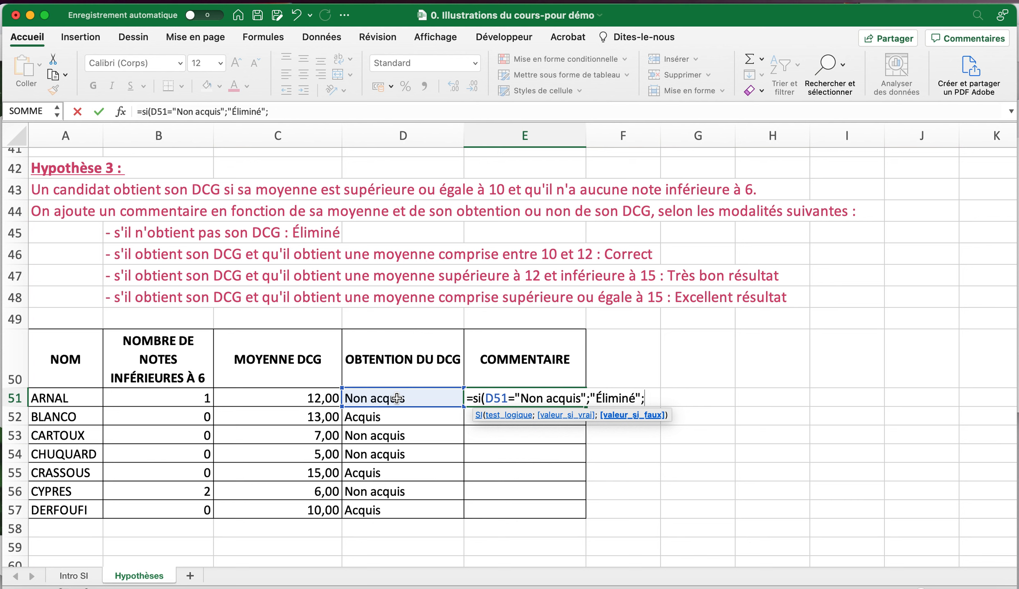
Nest a second SI in the E51 formula that tests C51<=12 and returns "Correct" if true
type("s")
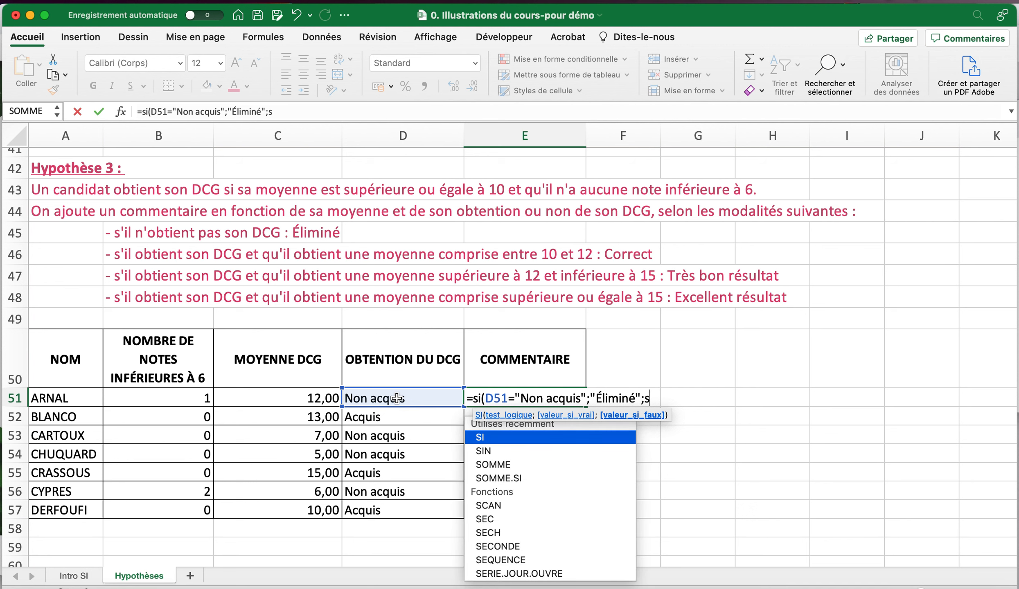
type("i(")
left_click(303, 398)
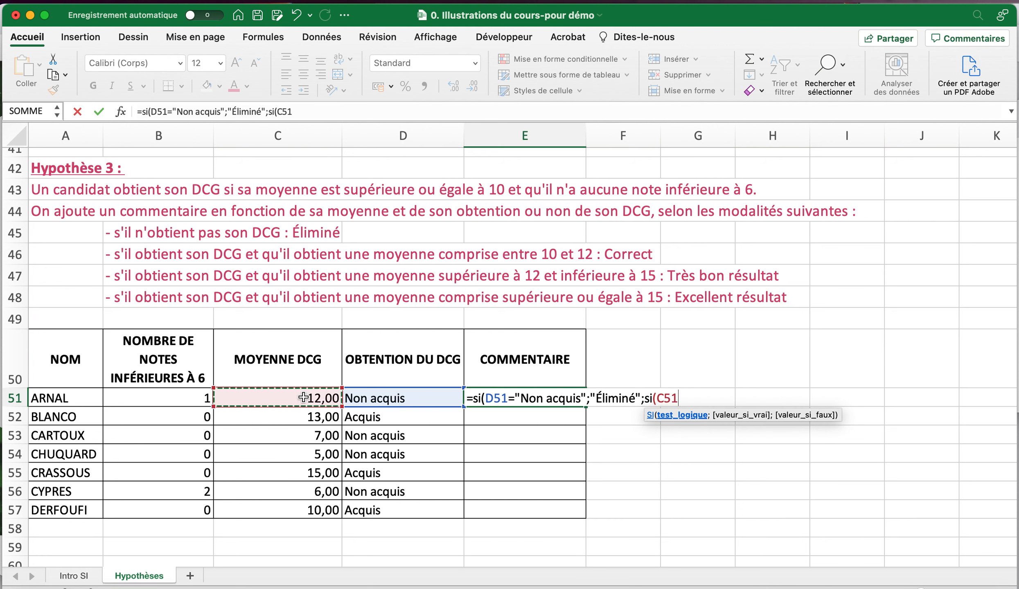
type("<")
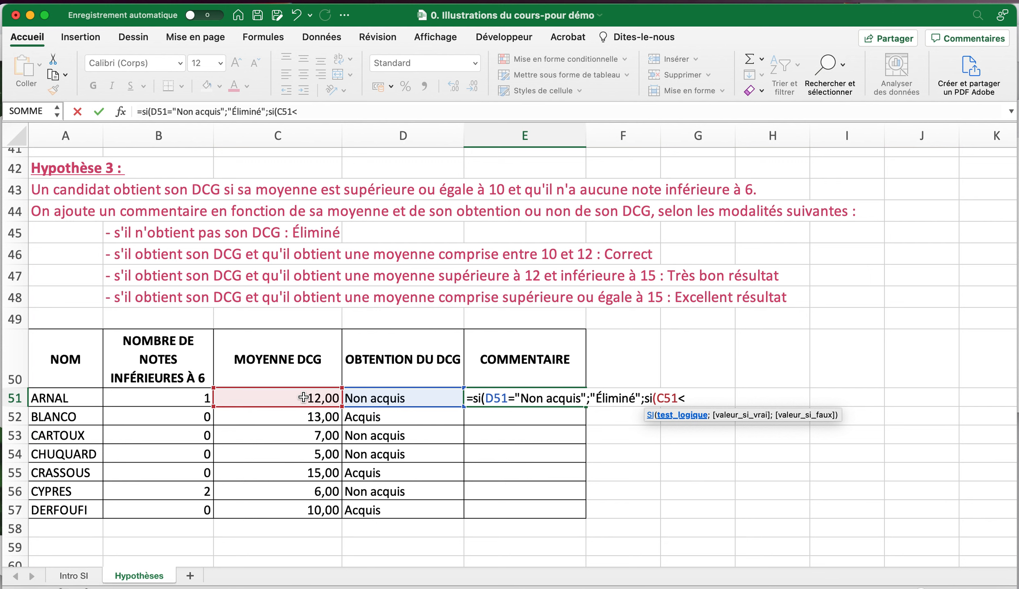
type("=12")
type(";")
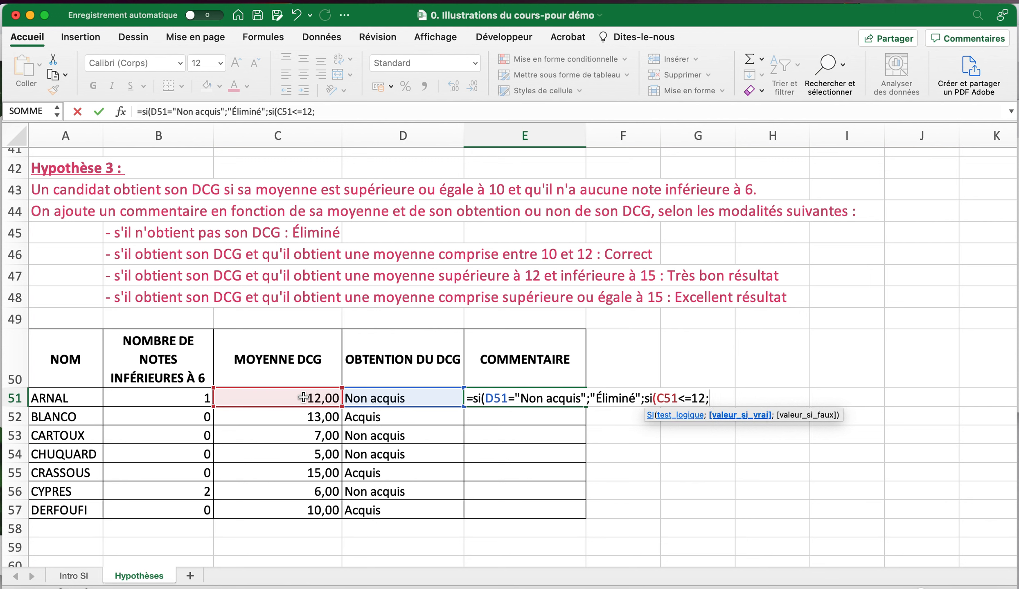
type("Correct\"")
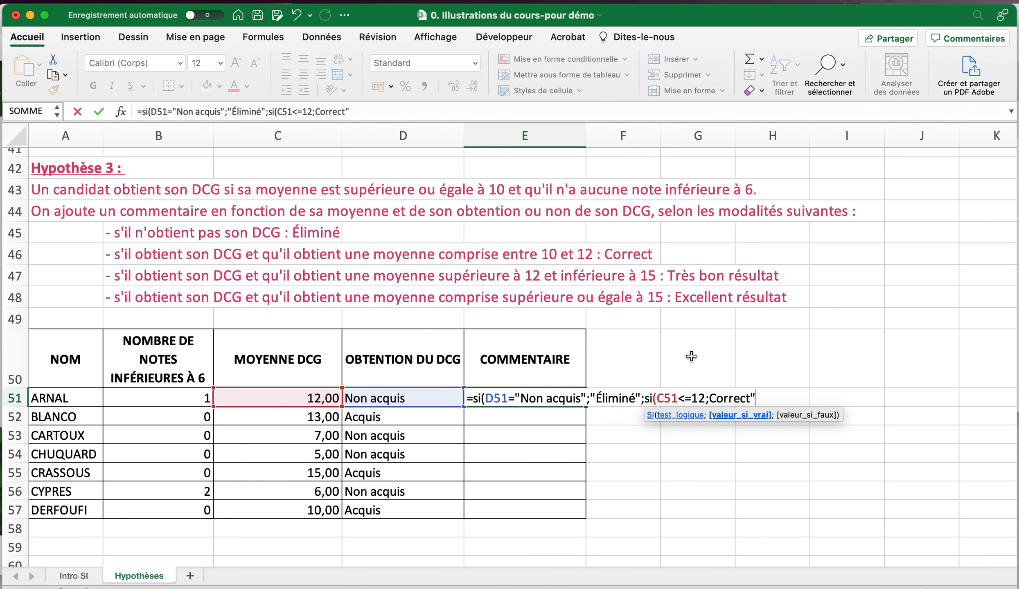
left_click(319, 111)
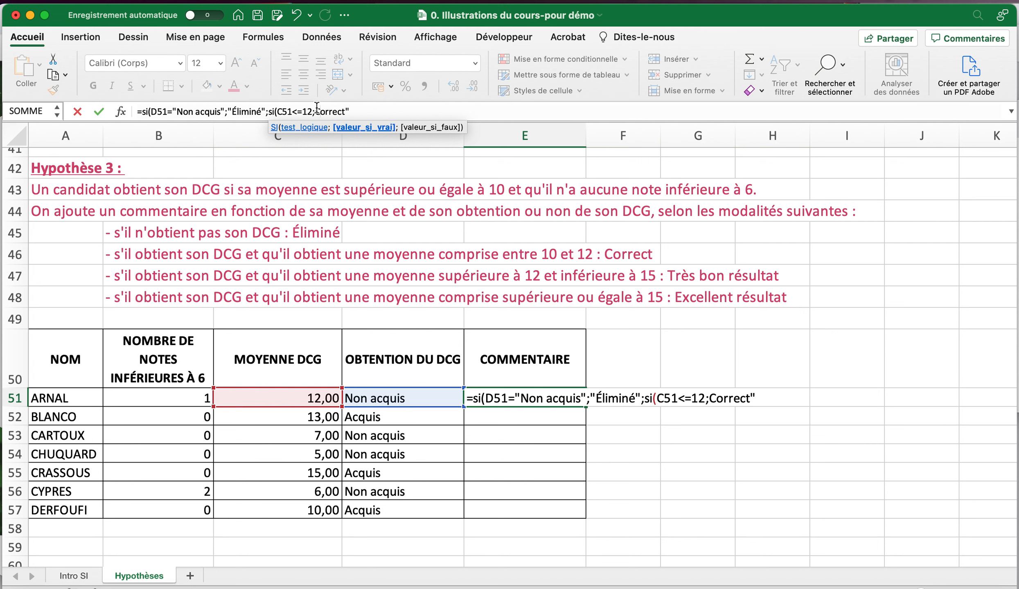
type("\"")
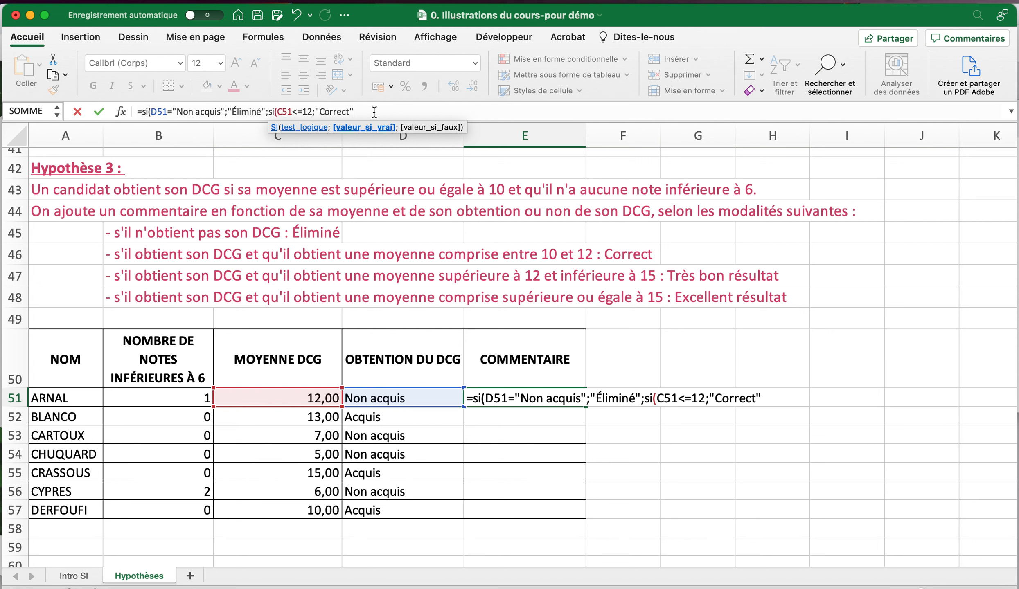
type(";")
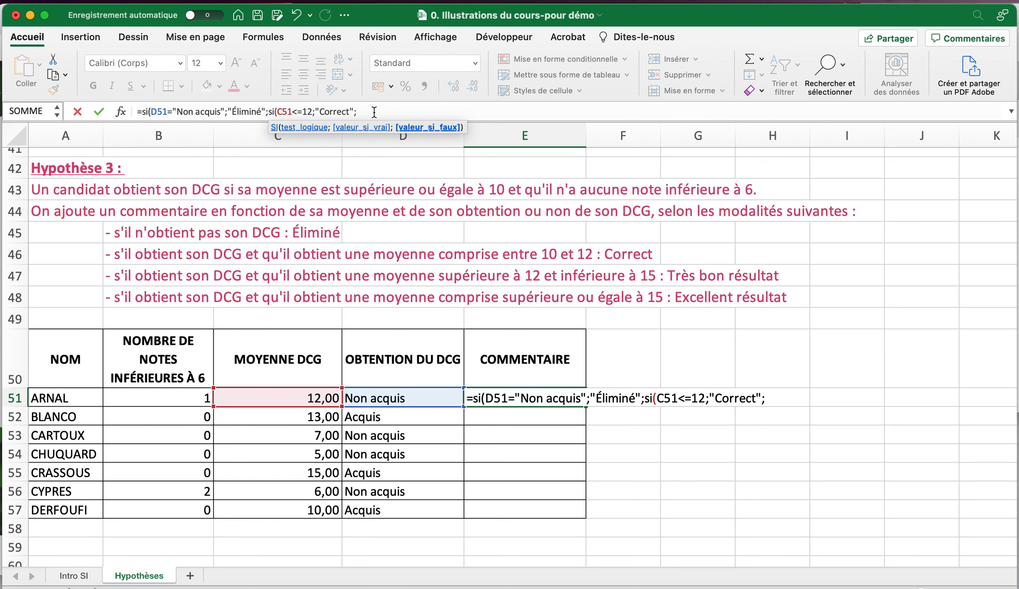
Nest a third SI in the E51 formula that tests C51<15 and returns "Très bon résultat" if true
type("si(")
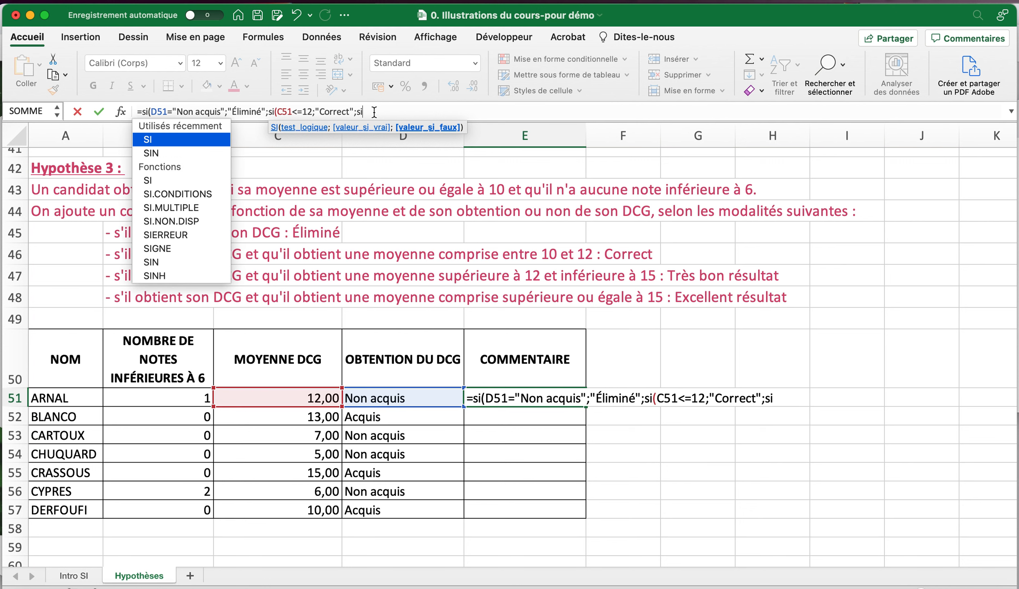
left_click(295, 399)
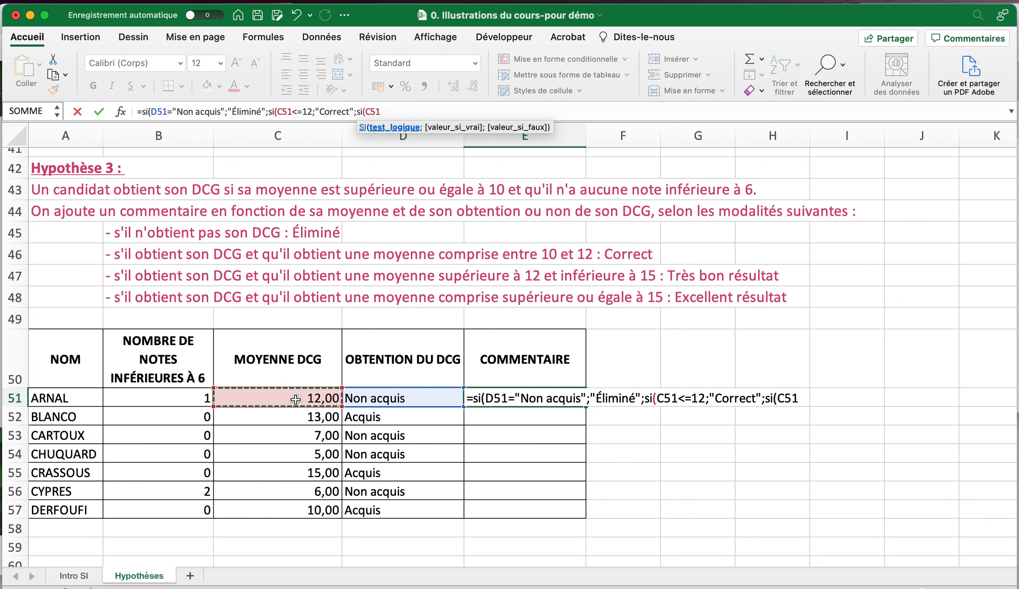
type("<15")
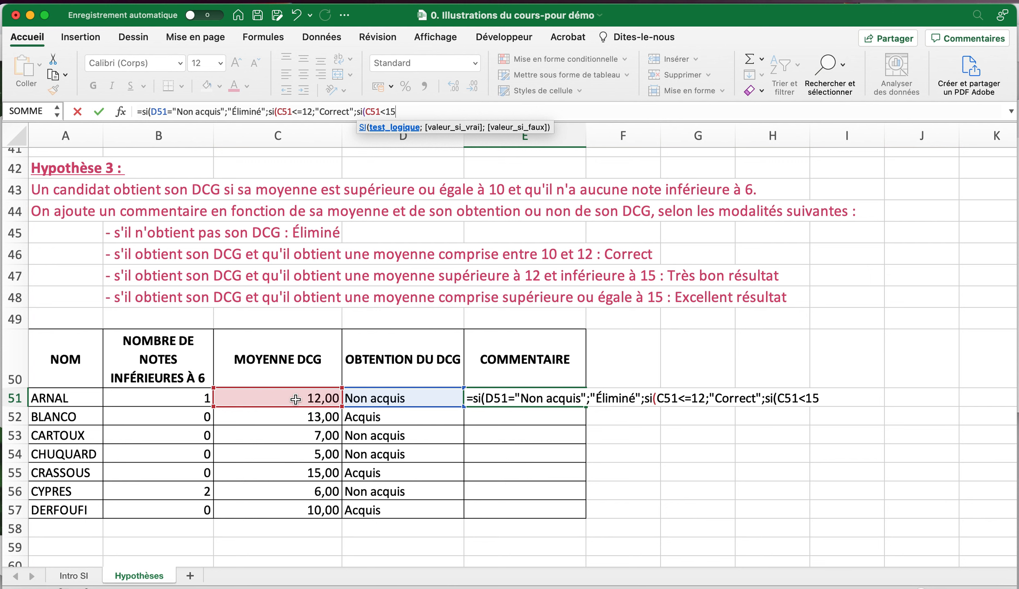
type(";\"")
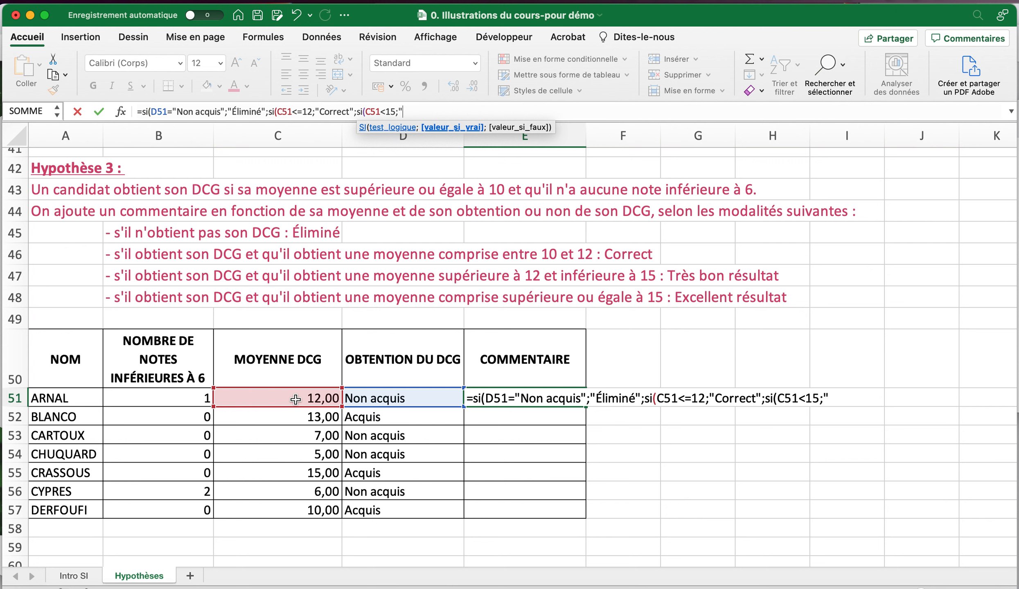
type("Très bon résultat")
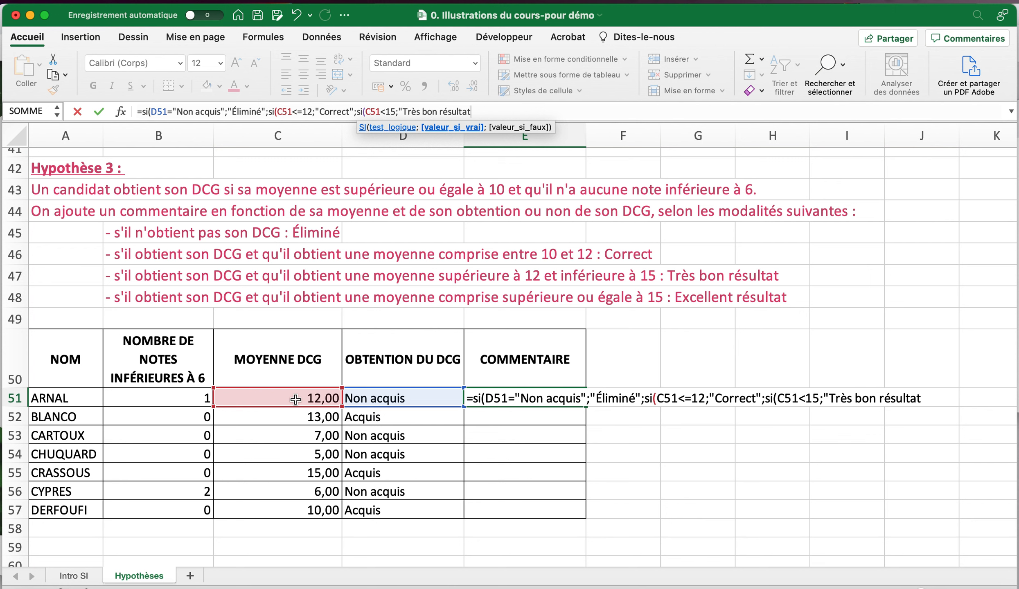
type("\"")
type(";")
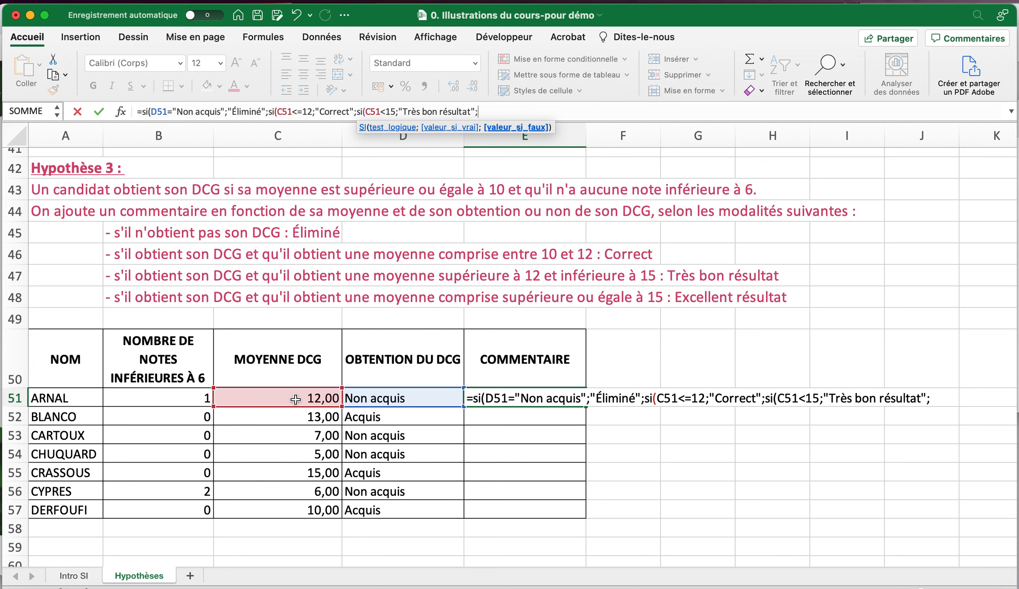
Add "Excellent résultat" as the innermost SI's false value, close all three SI functions and enter the formula in E51
type("\"Excellent résultat")
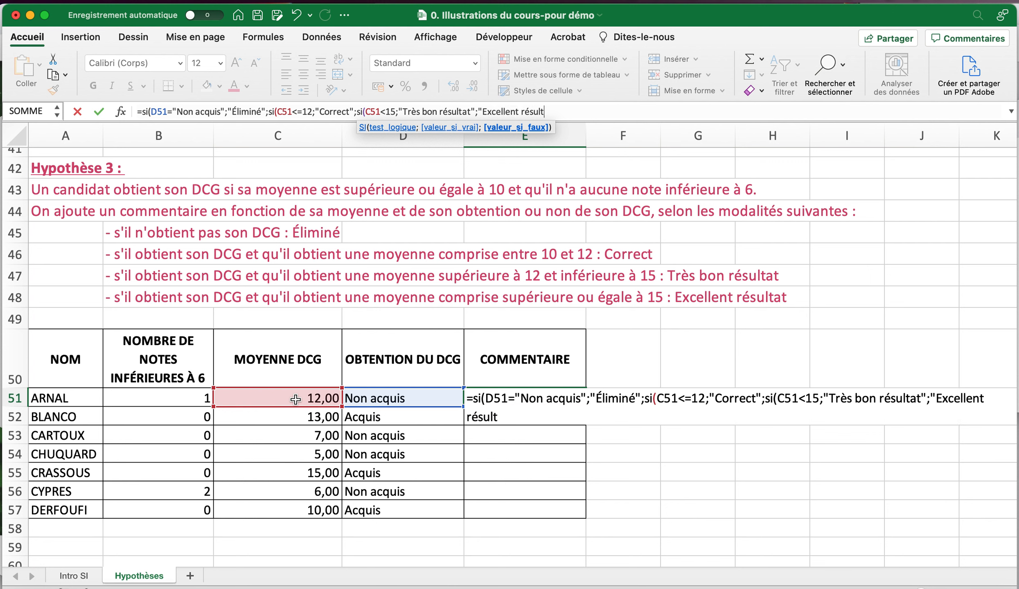
type("\"")
type(")")
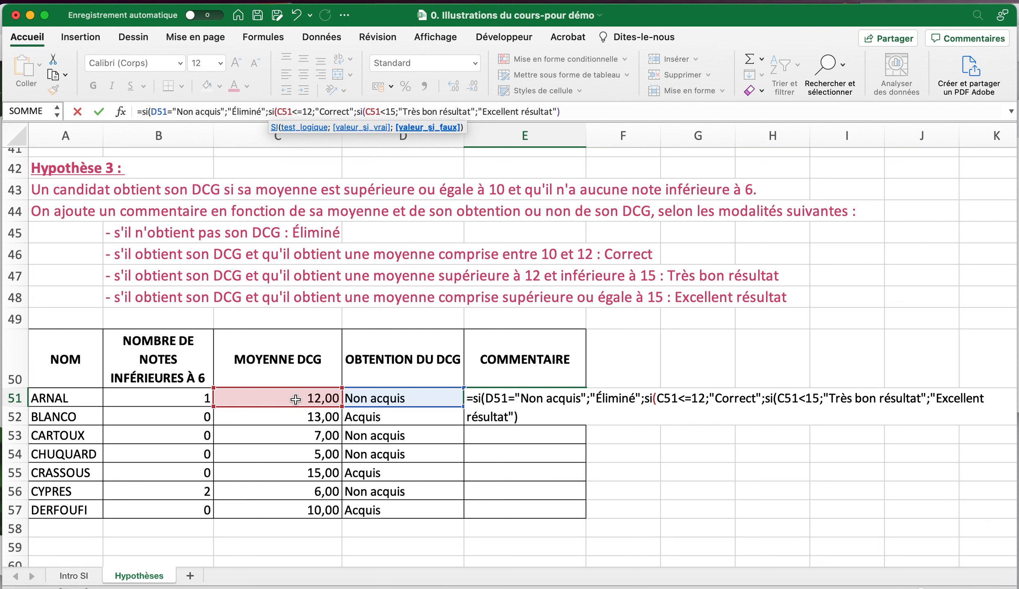
type(")")
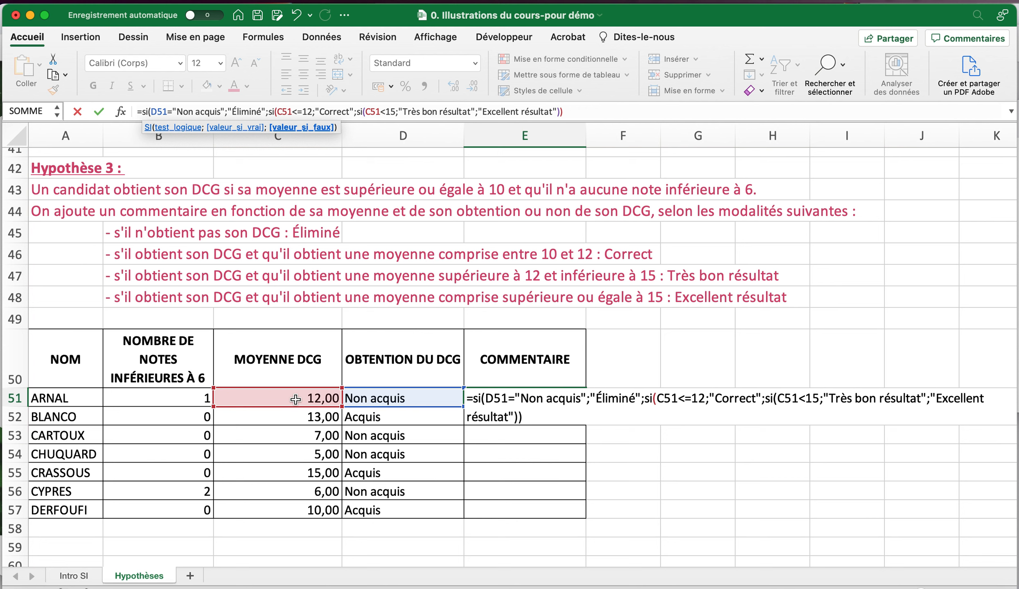
type(")")
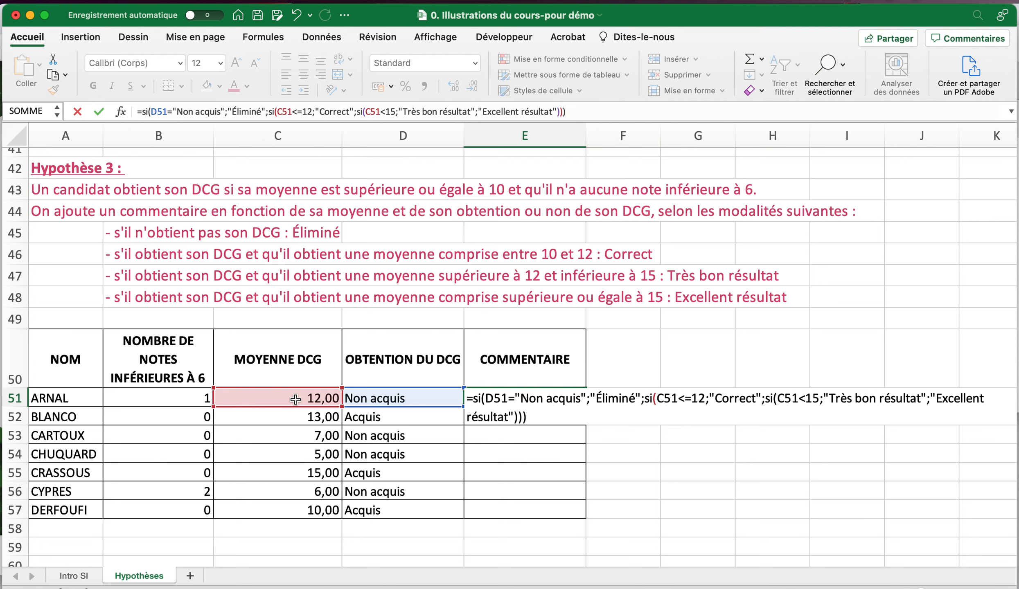
key("Return")
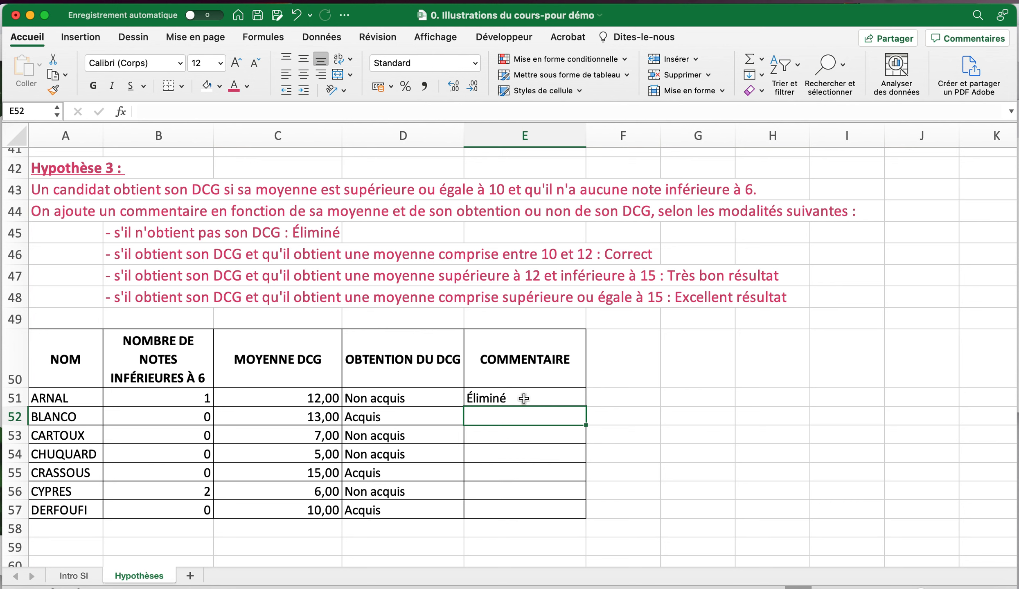
Fill the E51 comment formula down through E57 and check the copied formulas in E52, E55 and E57
left_click(524, 398)
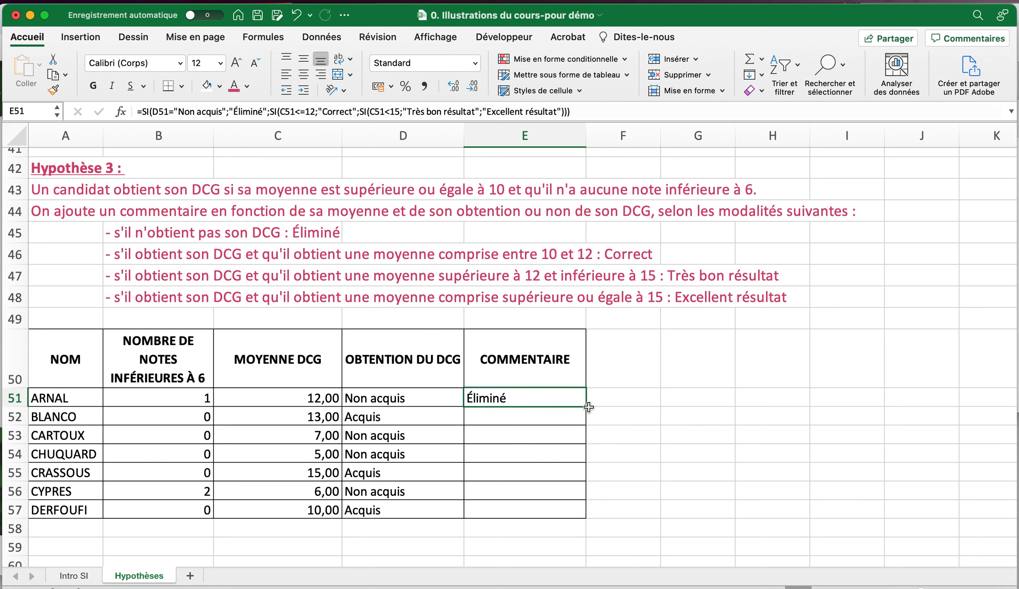
left_click_drag(588, 406, 592, 516)
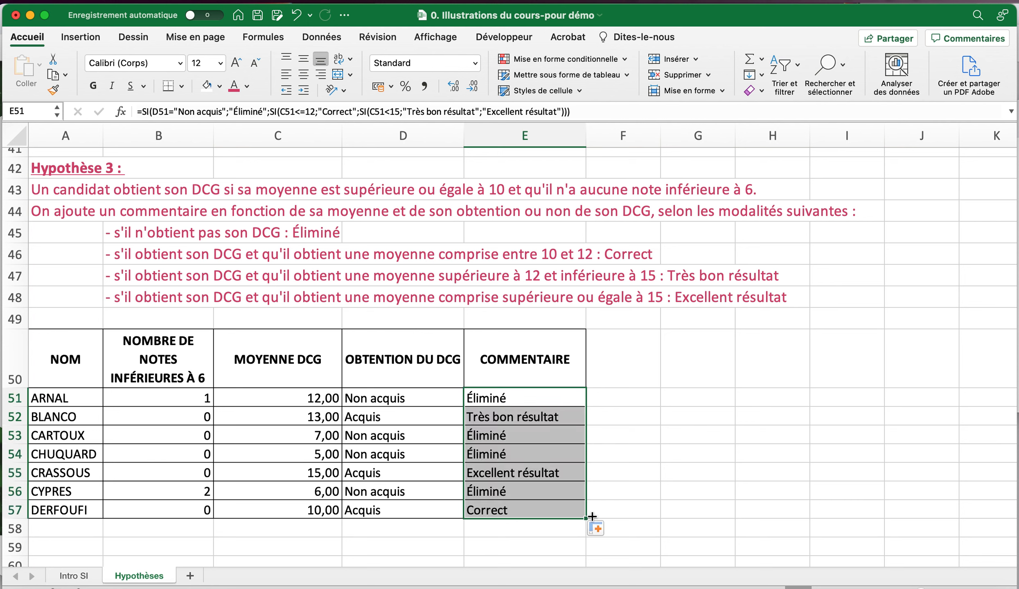
left_click(483, 414)
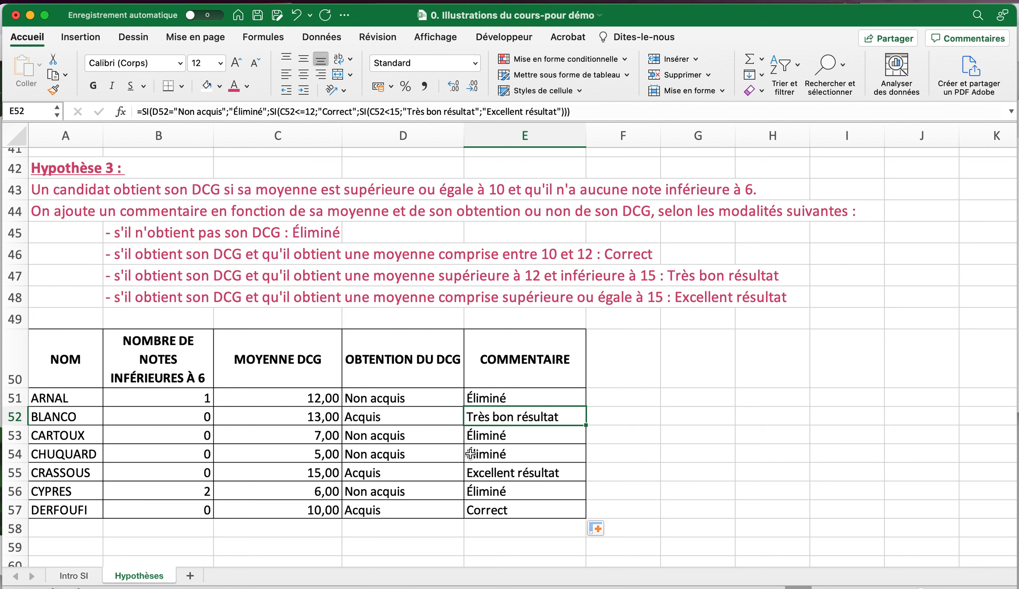
left_click(495, 474)
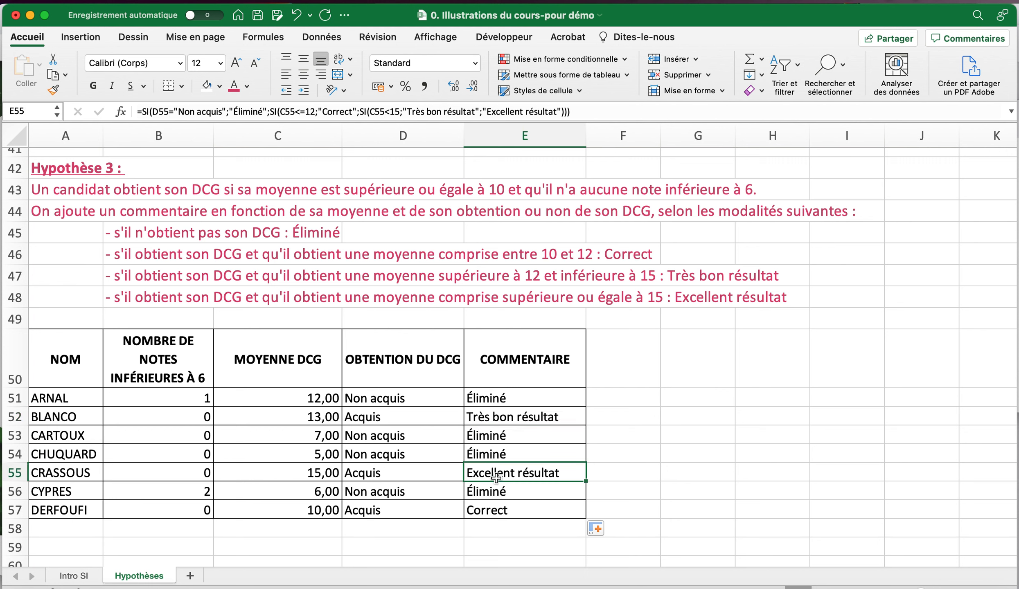
left_click(507, 511)
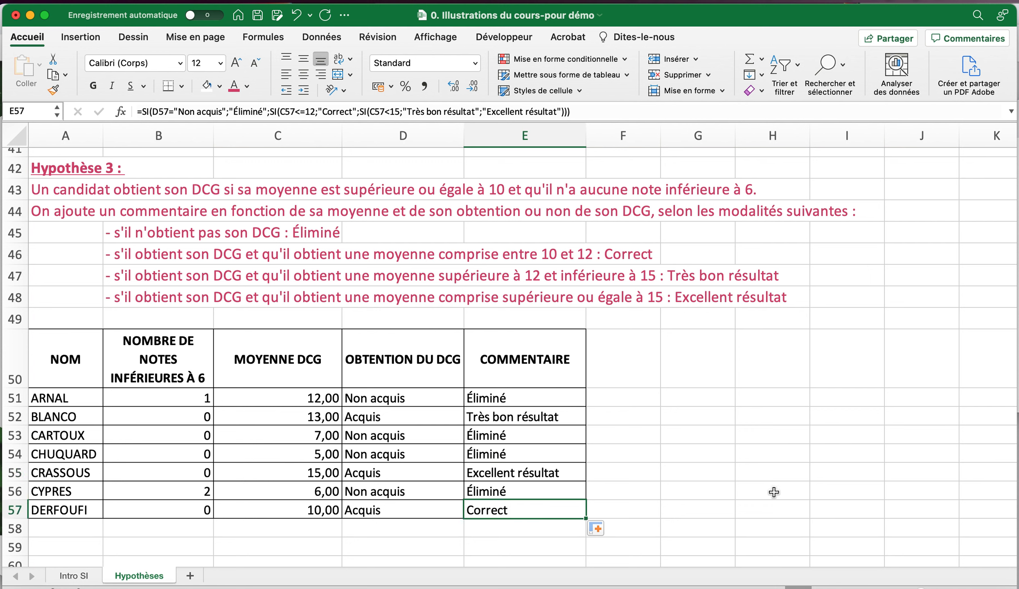